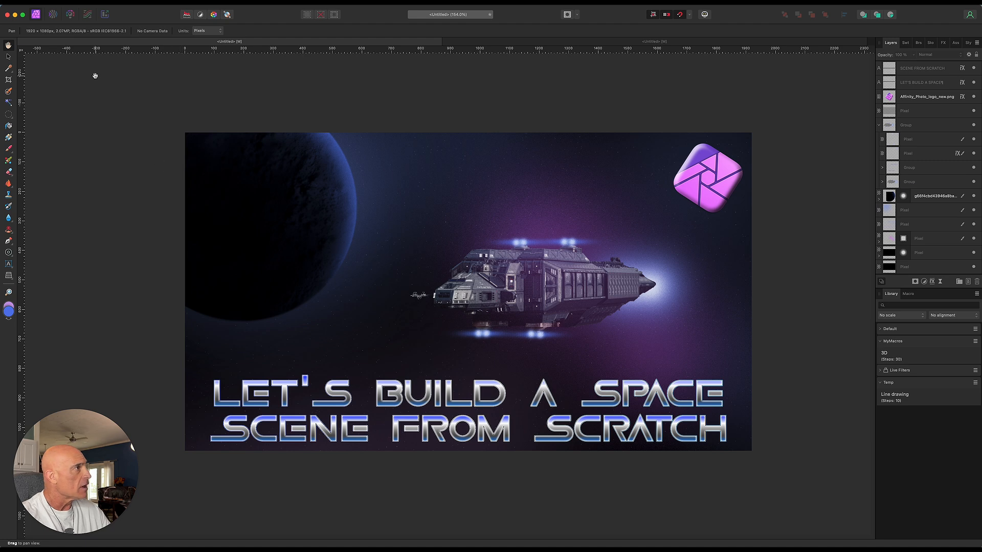
- Create a new document from the FHD 1080p web preset, 1920 x 1080 px at 72 DPI
click(75, 4)
click(76, 9)
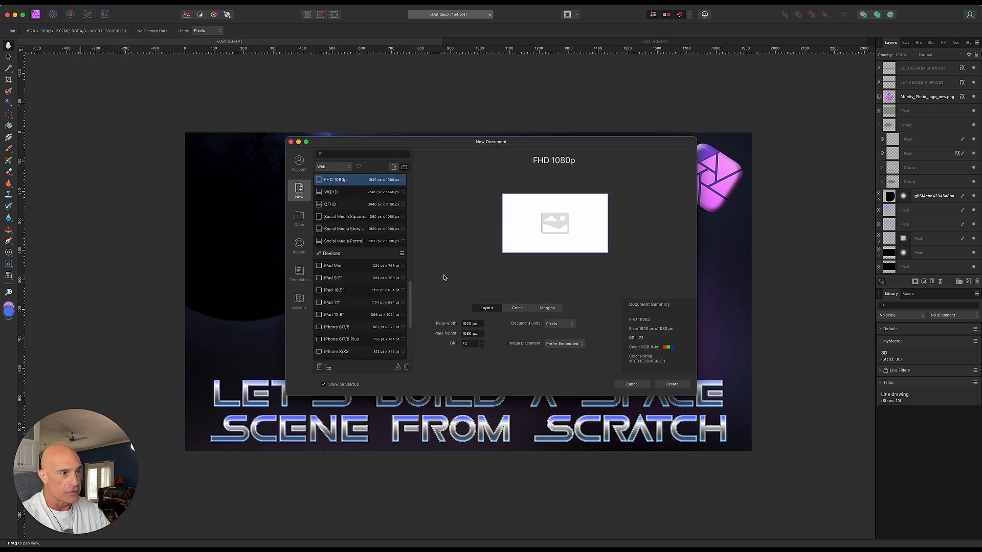
click(672, 384)
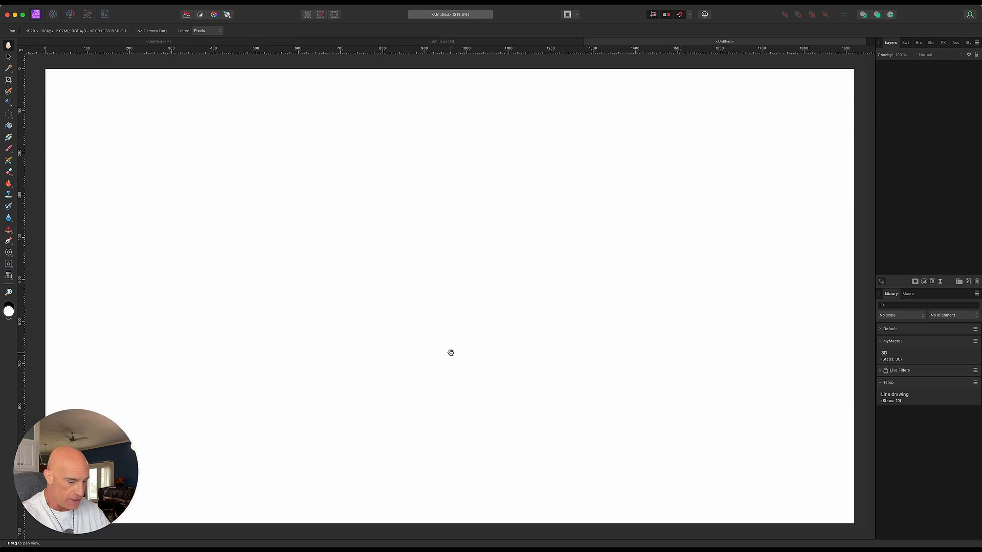
key(alt)
drag(479, 280, 488, 252)
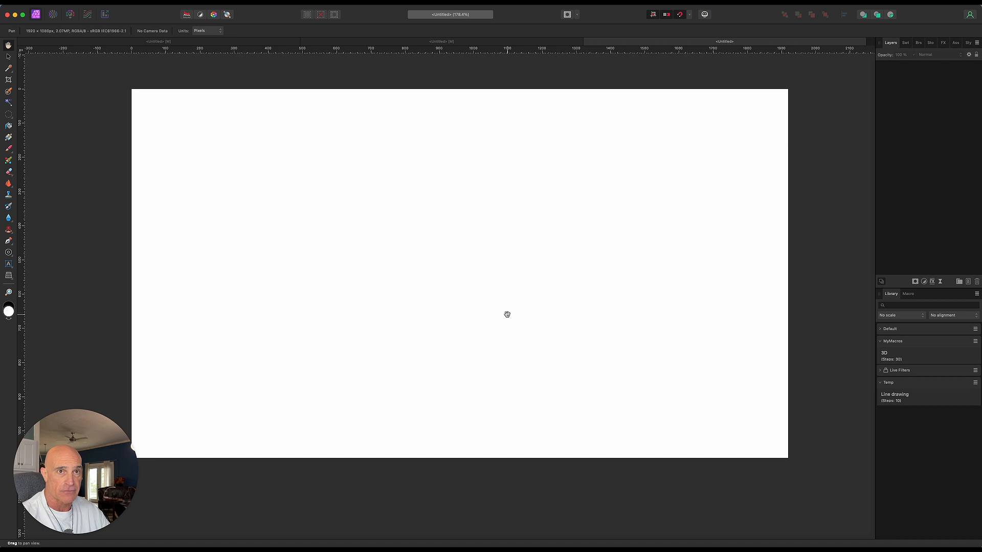
- Add an empty pixel layer and flood fill the whole canvas with black
click(968, 282)
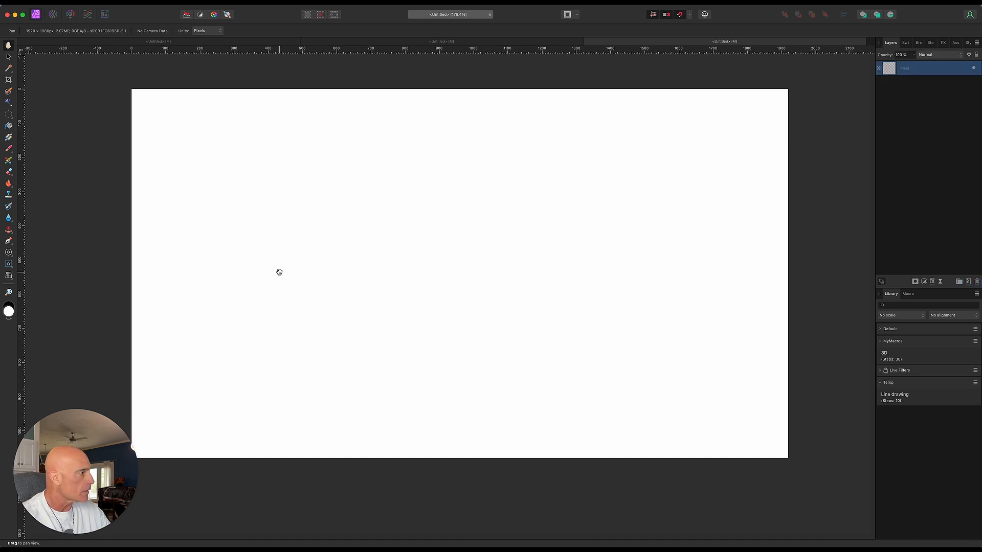
click(8, 126)
click(8, 306)
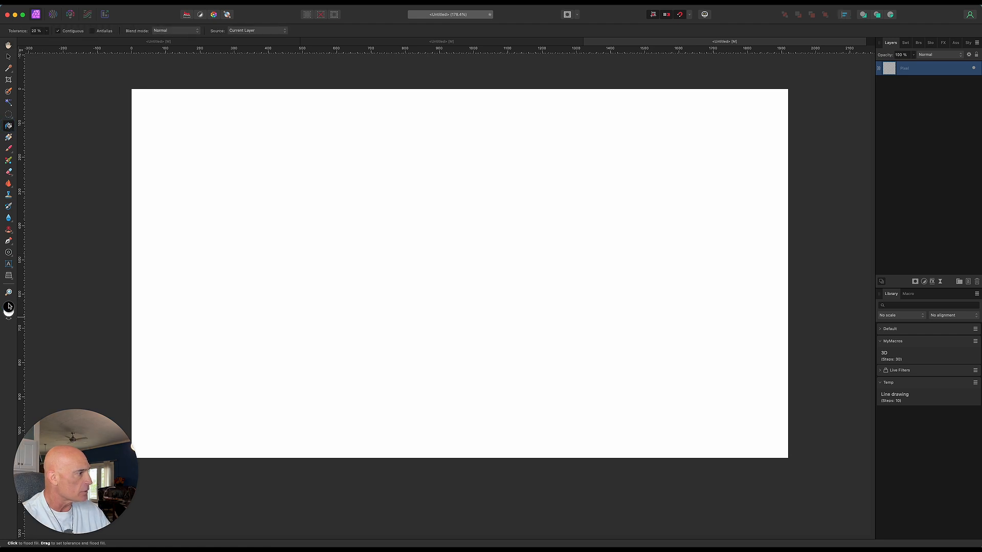
click(469, 258)
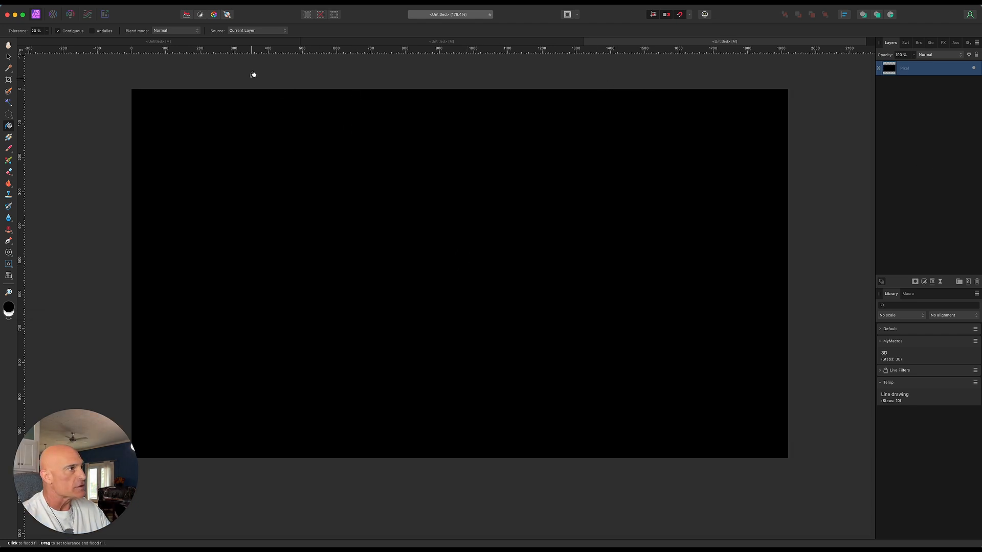
- Apply monochromatic Gaussian noise to the black layer at about 50% intensity
click(228, 4)
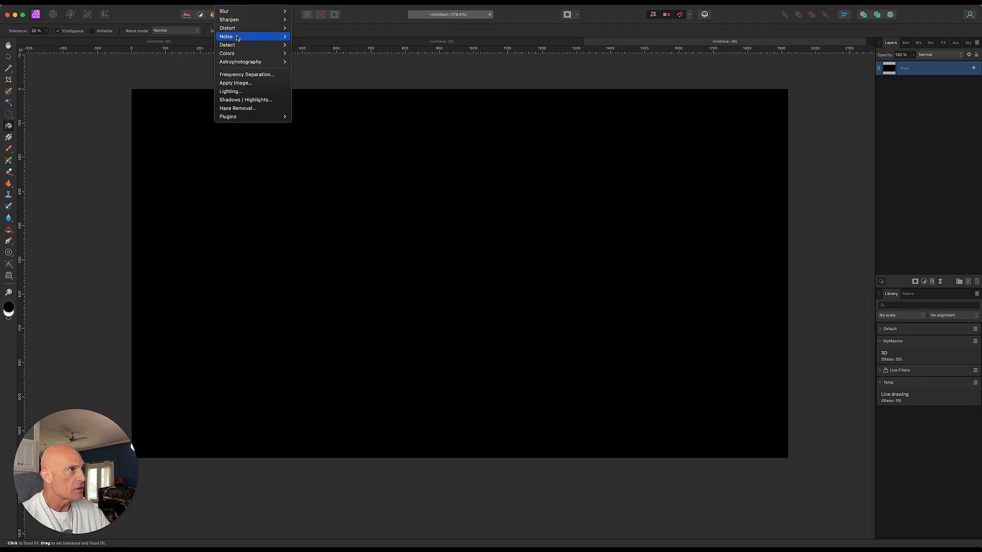
click(309, 38)
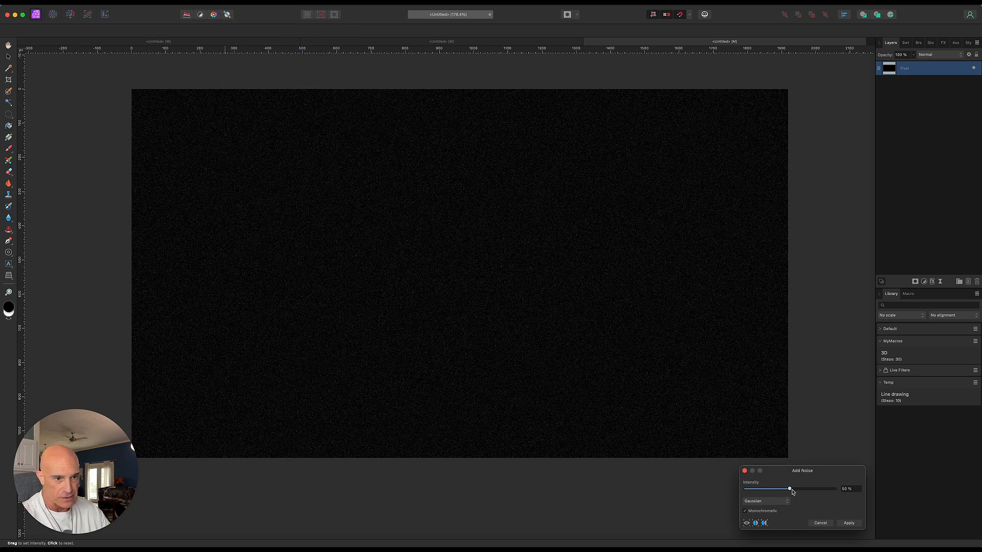
click(849, 523)
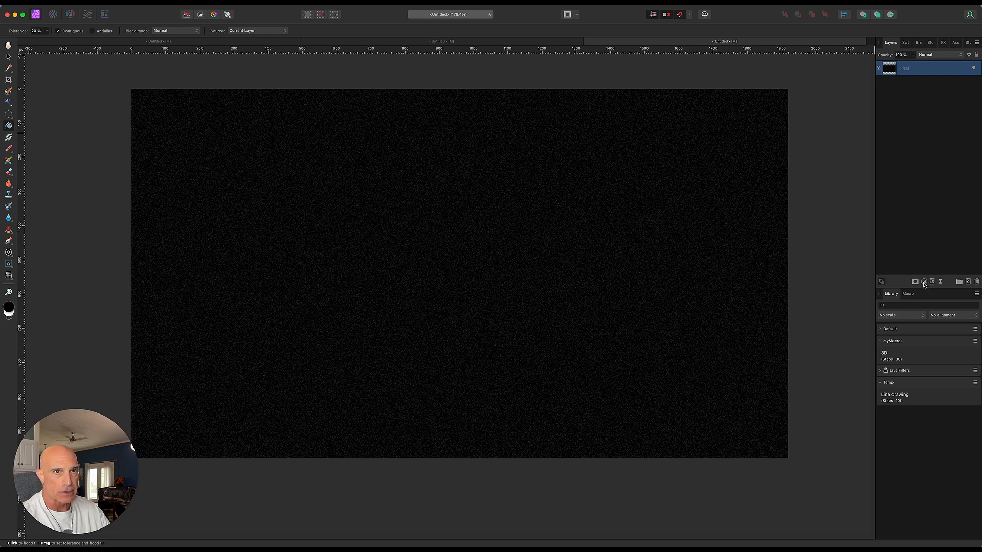
- Add a Threshold adjustment at 22% and nest it inside the noise layer
click(944, 381)
drag(794, 518, 757, 519)
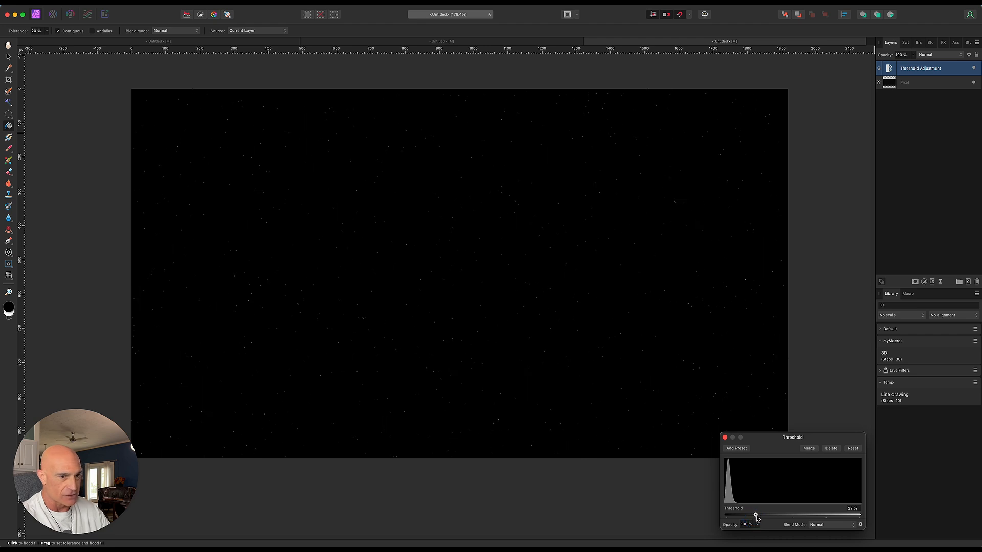
click(726, 439)
drag(924, 72, 925, 82)
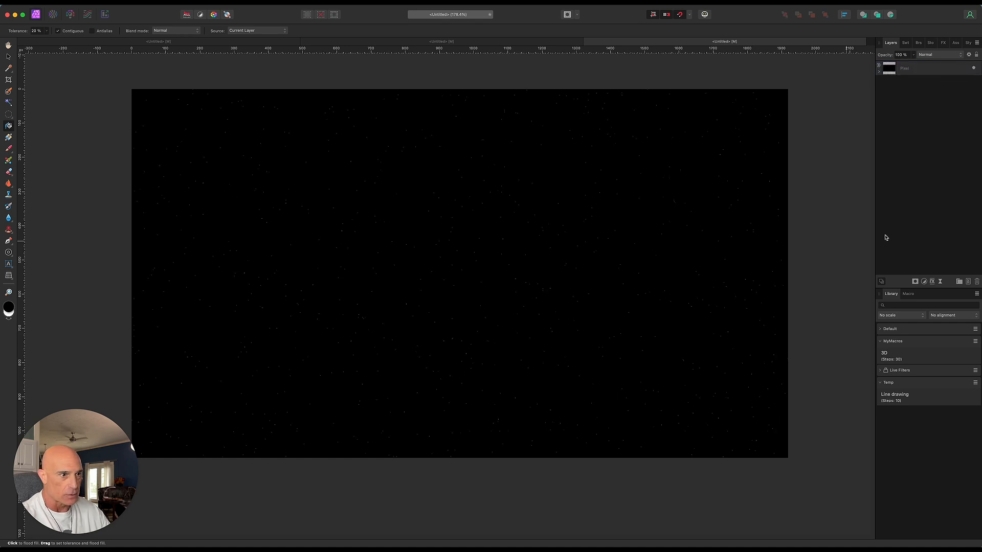
- Add a live Gaussian Blur with a 0.1 px radius to the star layer and collapse its nested layers
click(939, 281)
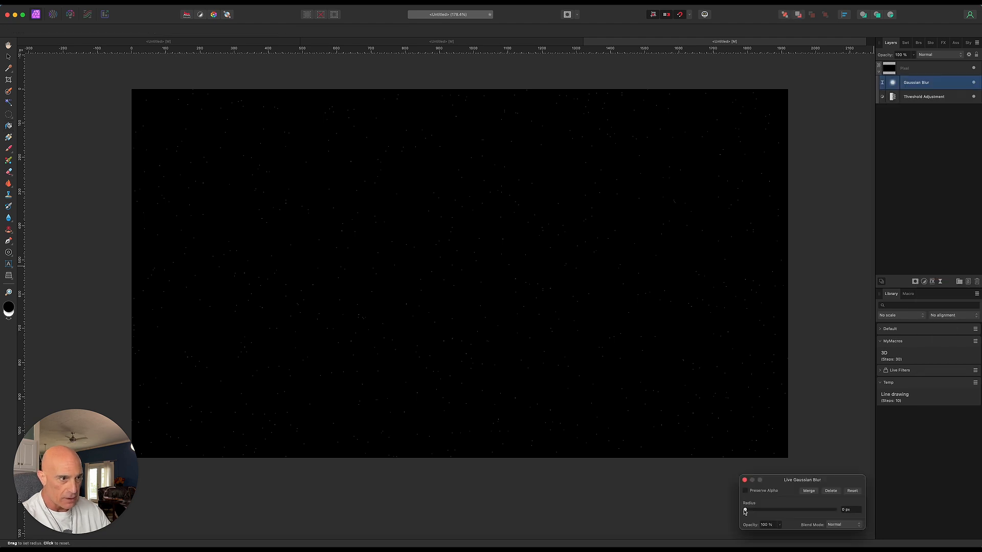
drag(745, 510, 748, 510)
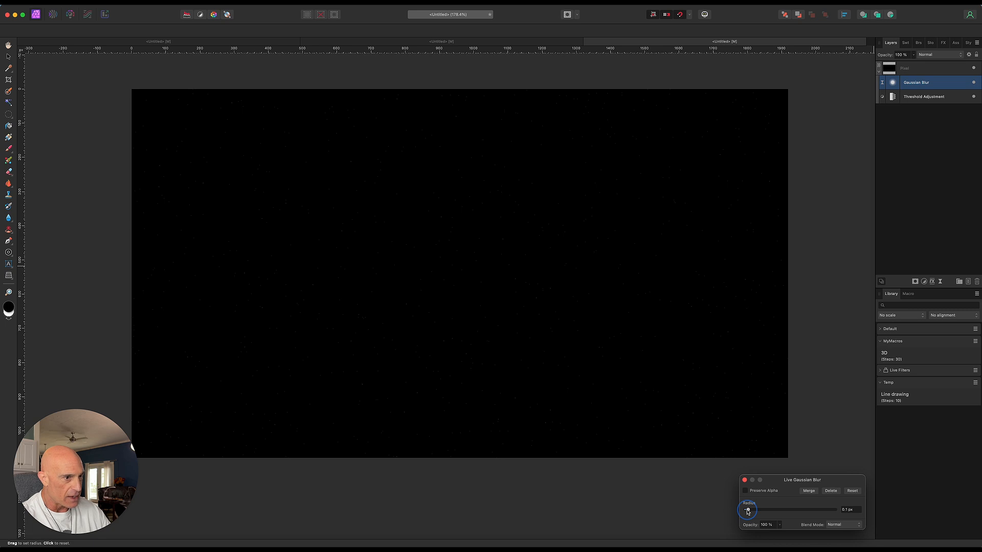
click(745, 480)
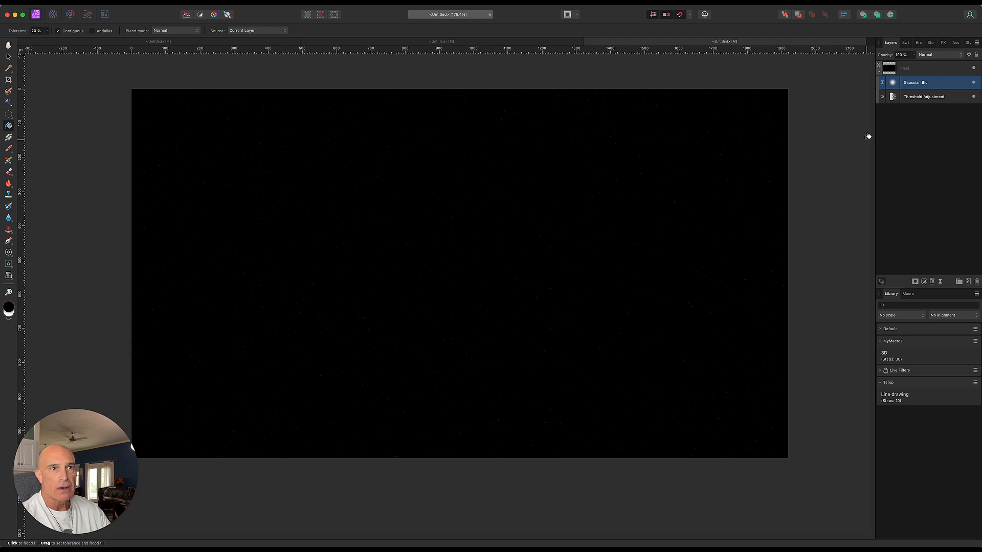
click(878, 73)
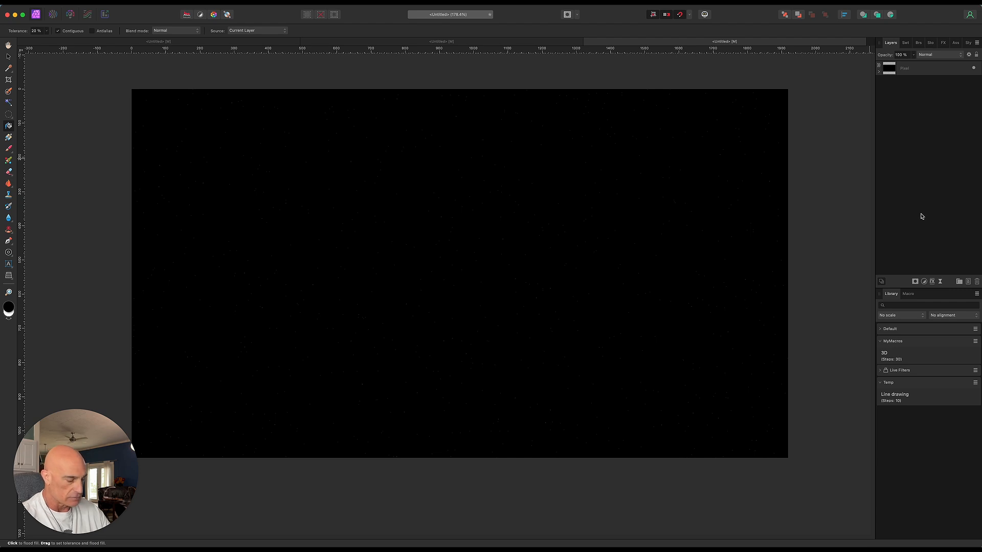
- Add a pixel layer above the star layer and set the Paint Brush colour to light purple D98CFA
click(946, 69)
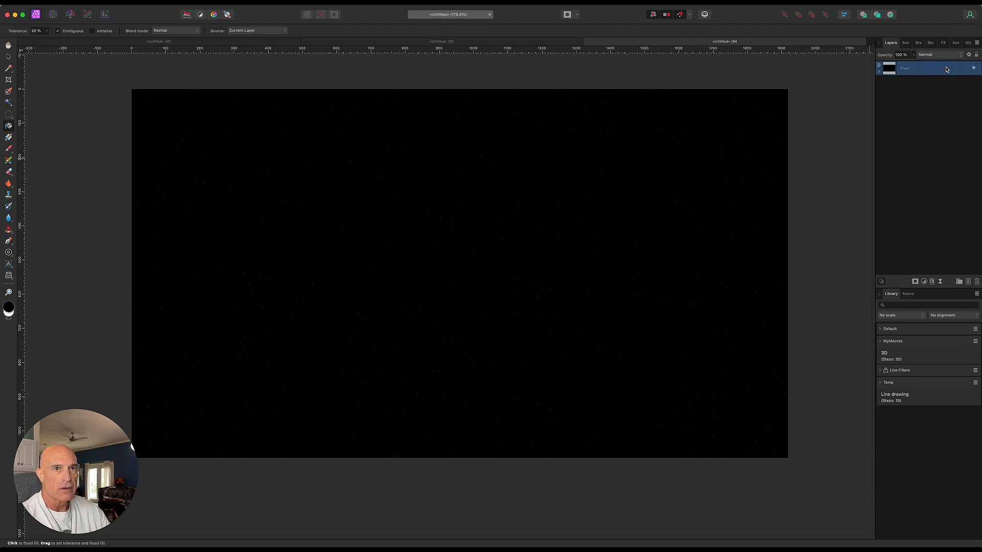
click(968, 282)
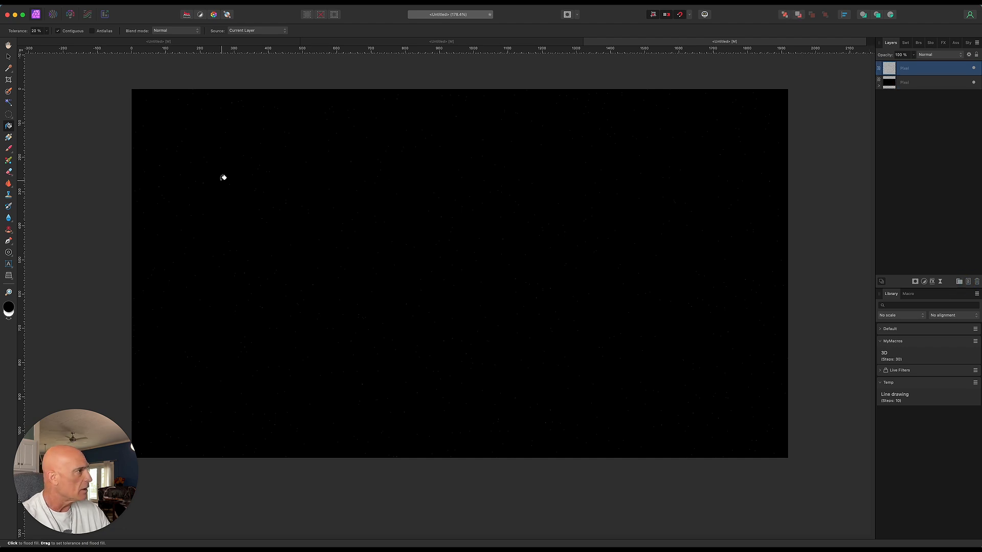
click(9, 148)
click(7, 309)
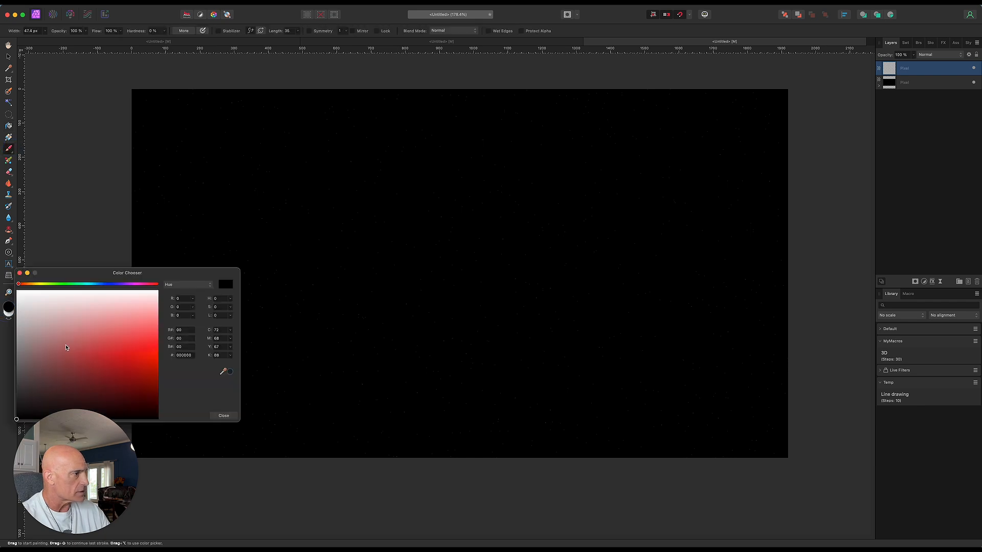
click(127, 284)
click(147, 328)
drag(147, 327, 147, 320)
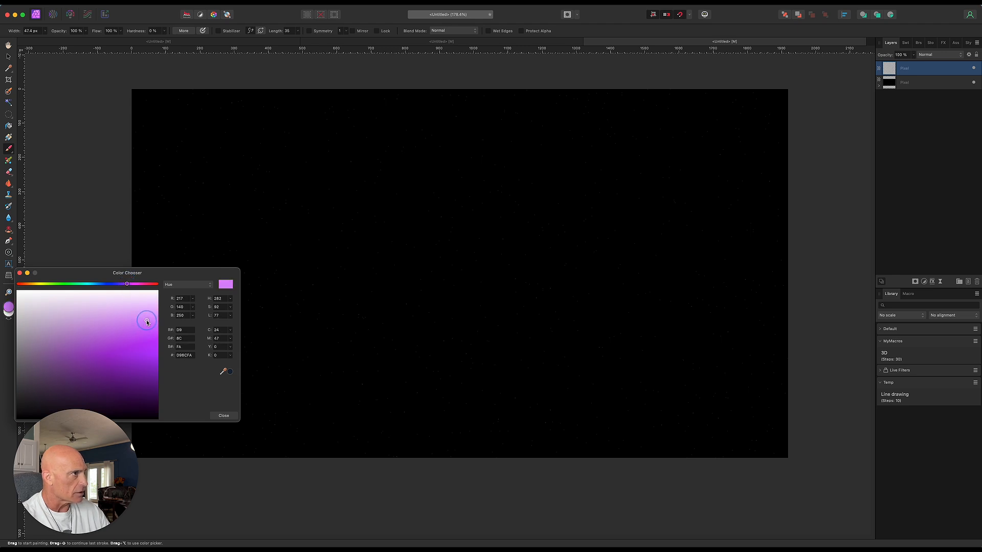
click(223, 416)
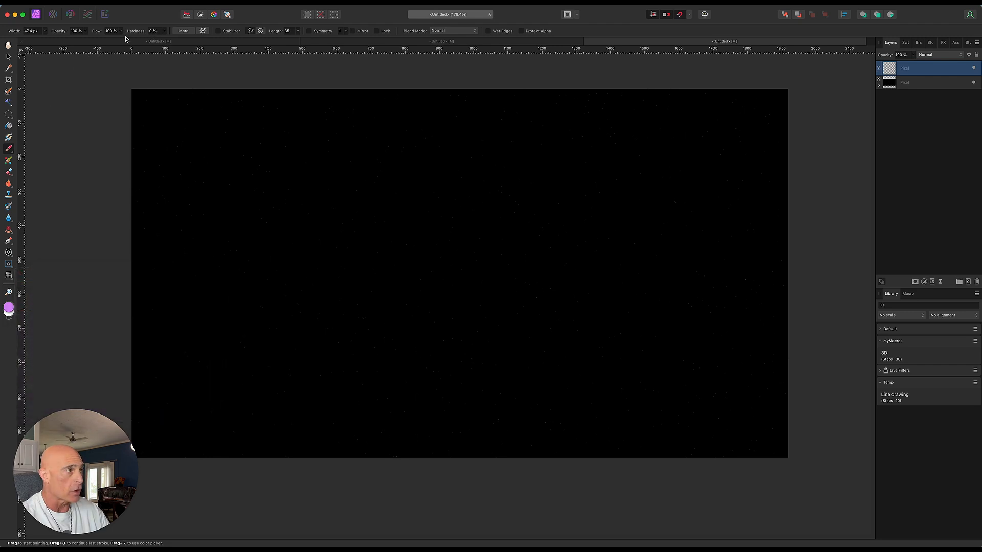
- Lower the Paint Brush flow to 47%
click(122, 32)
drag(121, 39, 86, 41)
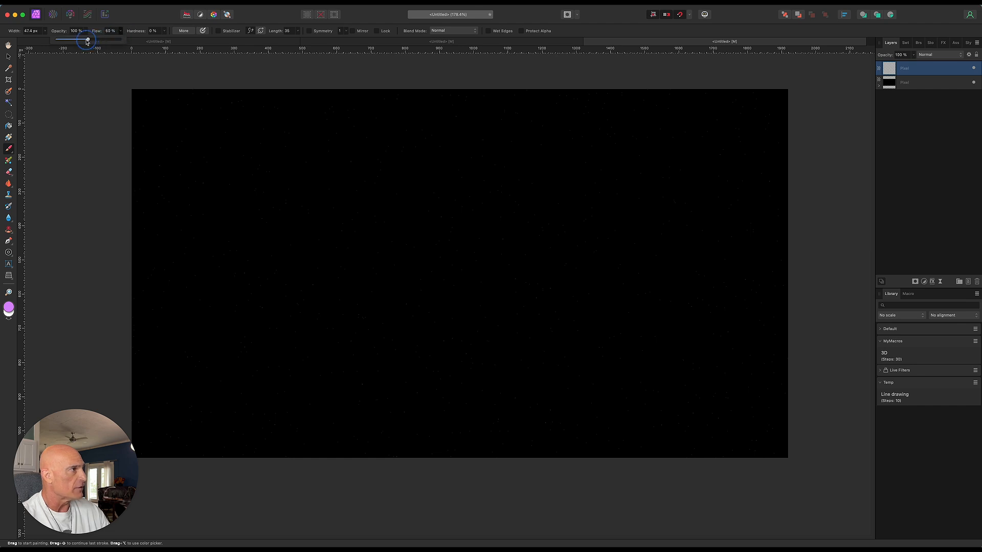
click(44, 64)
- Enlarge the brush to about 1327 px and paint a soft purple glow on the right half of the canvas, undoing the excess stroke
key(])
key(])
key(])
key(])
key(])
key(])
key(])
key(])
key(])
key(])
key(])
key(])
key(])
key(])
key(])
key(])
key(])
key(])
key(])
key(])
key(])
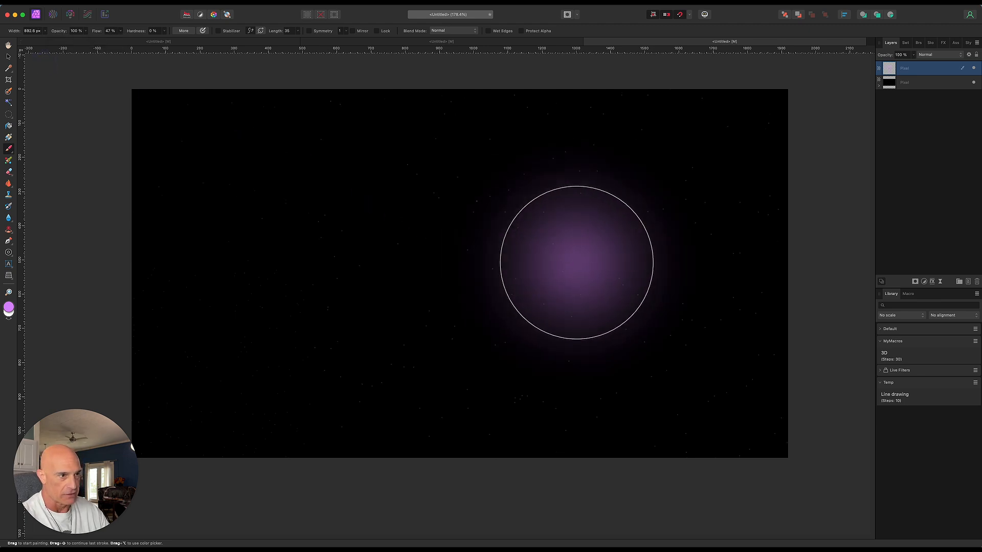
key(])
key(])
key(])
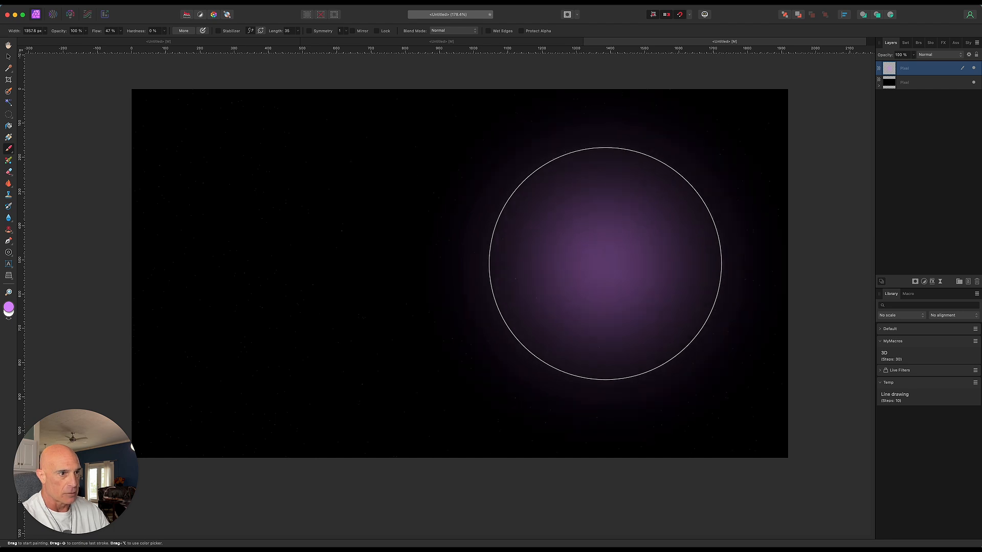
key(])
key(bracketleft)
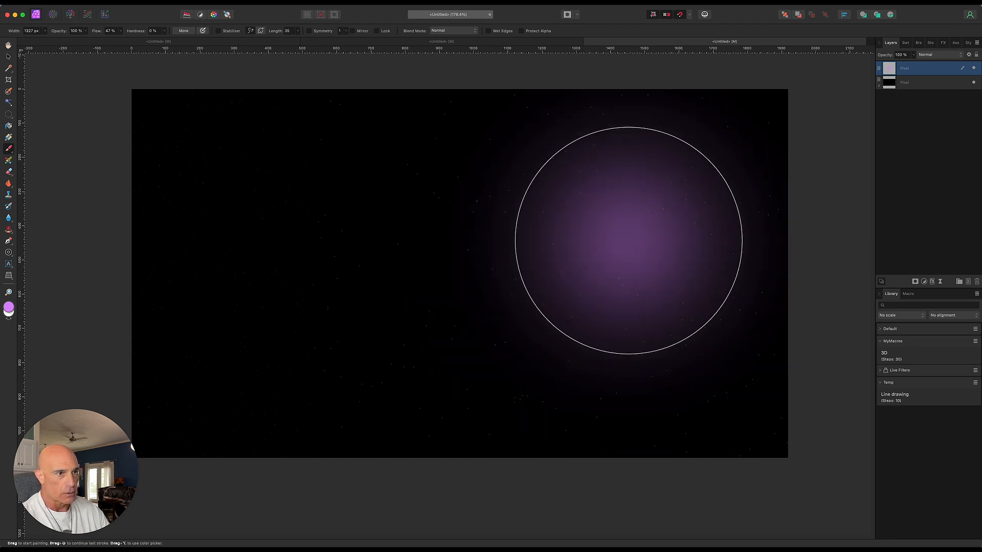
drag(616, 225, 649, 299)
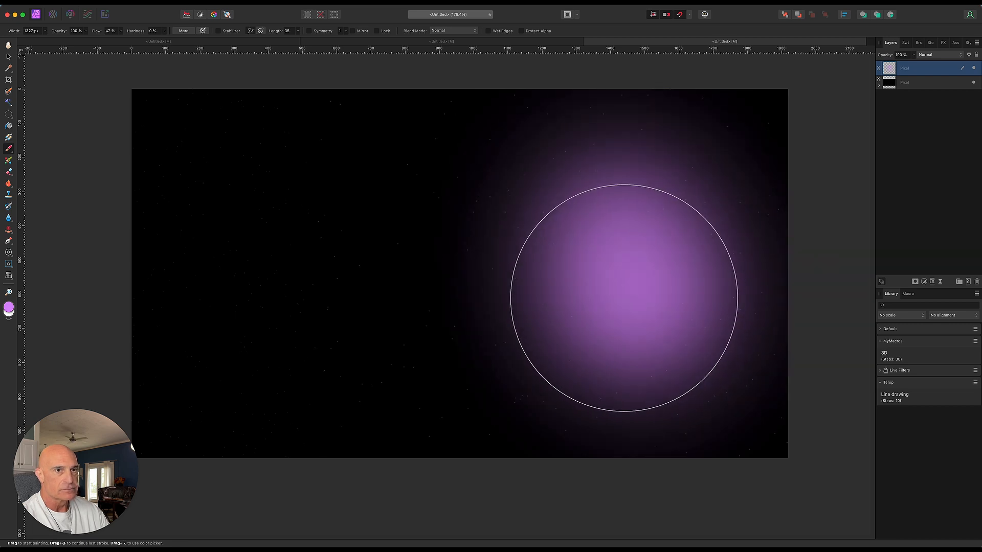
key(super+z)
- Change the brush colour to blue and paint a soft blue glow overlapping the left side of the purple glow
click(8, 306)
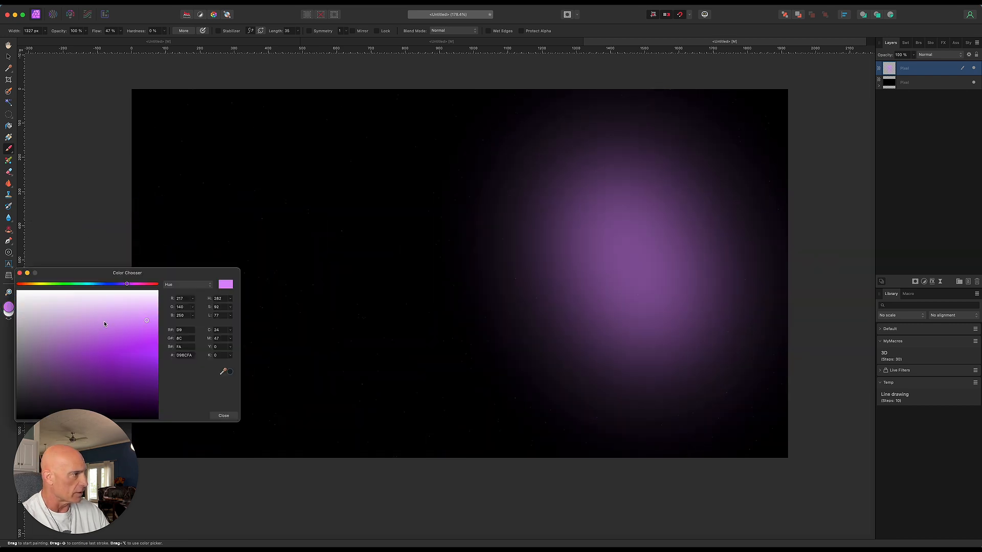
click(104, 284)
click(221, 415)
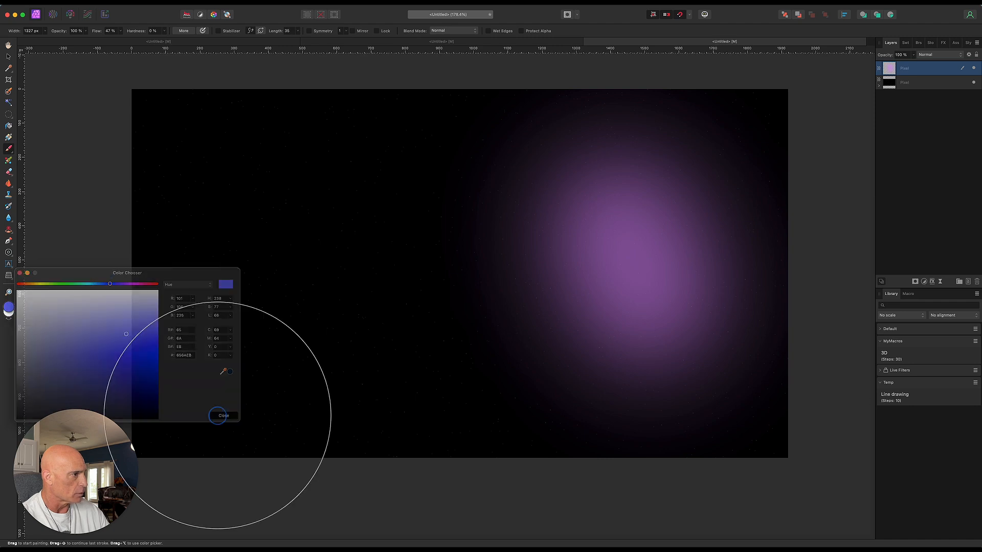
drag(450, 338, 524, 286)
key(super+z)
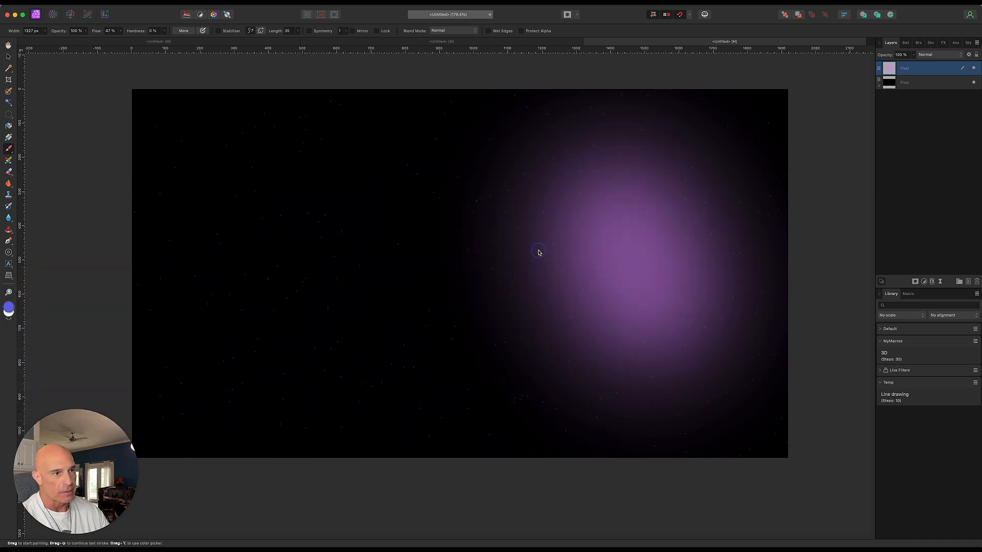
drag(536, 252, 575, 348)
key(super+z)
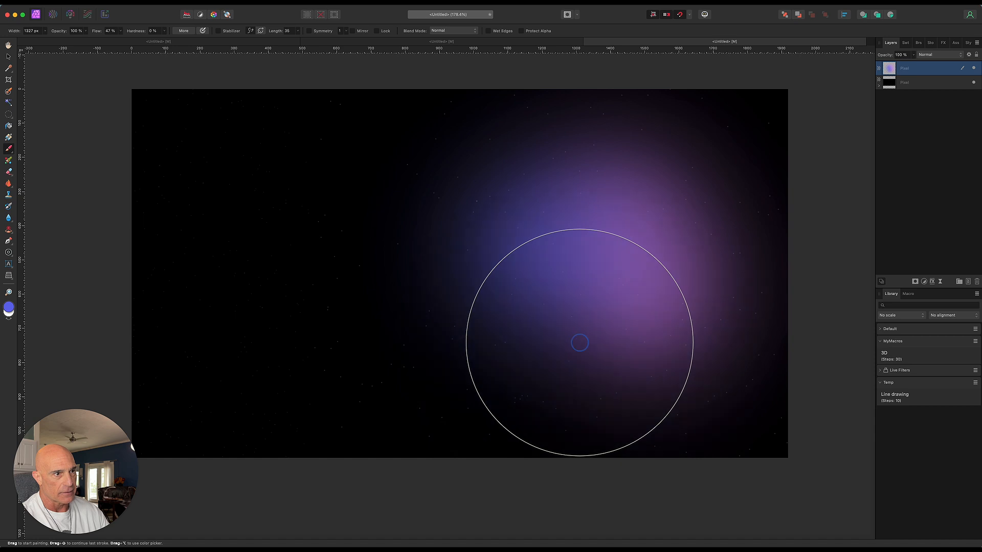
- Set the glow layer's blend mode to Screen and its opacity to about 75%, and deselect it
click(8, 57)
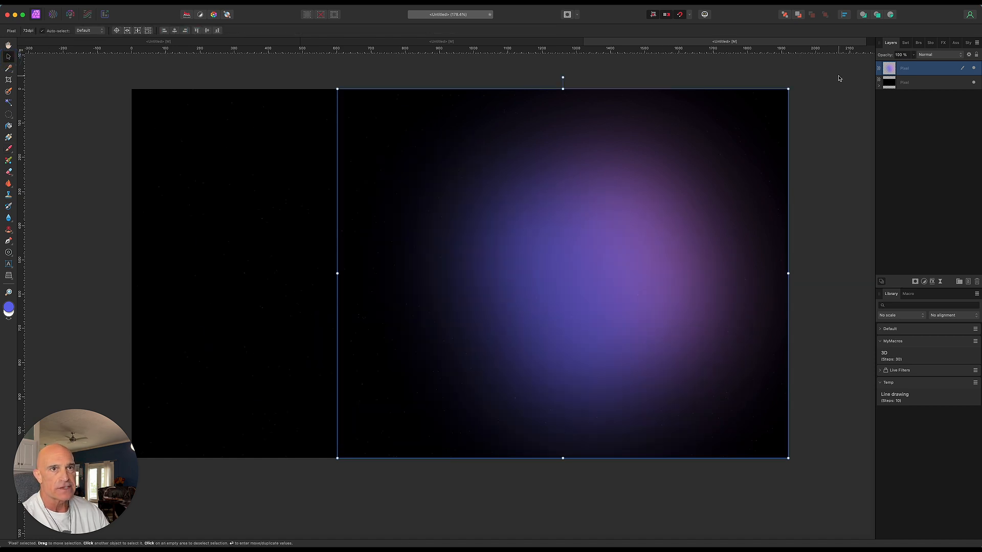
click(927, 54)
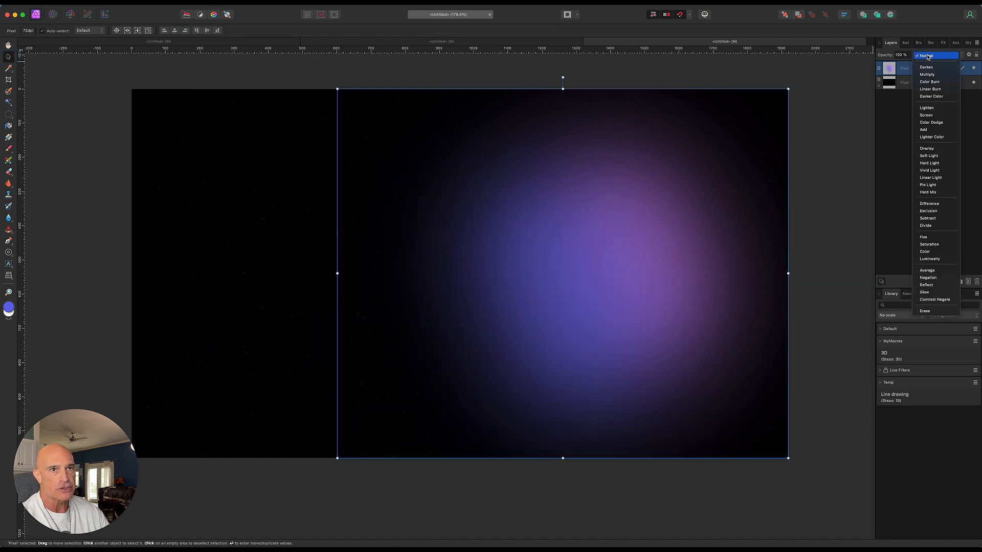
click(938, 117)
click(913, 54)
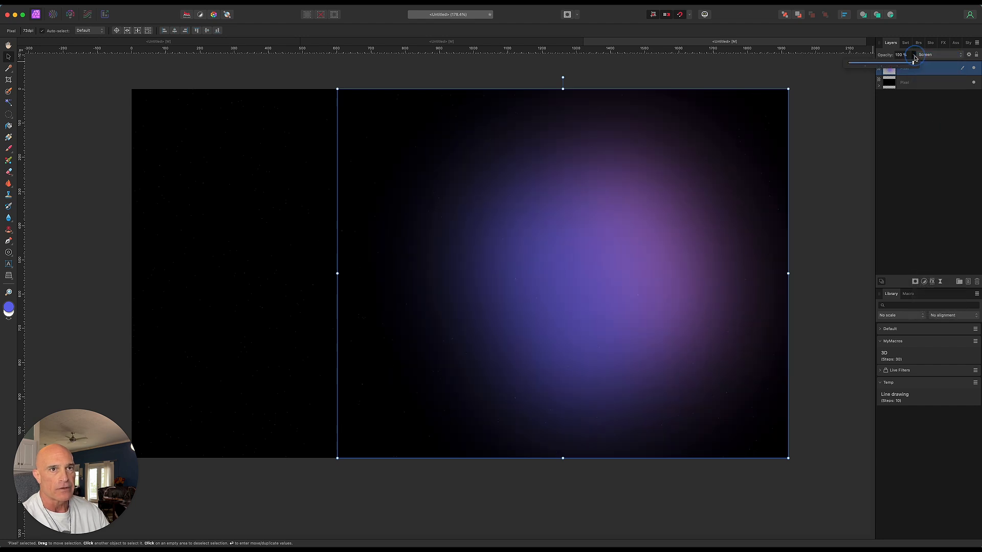
drag(914, 66, 897, 70)
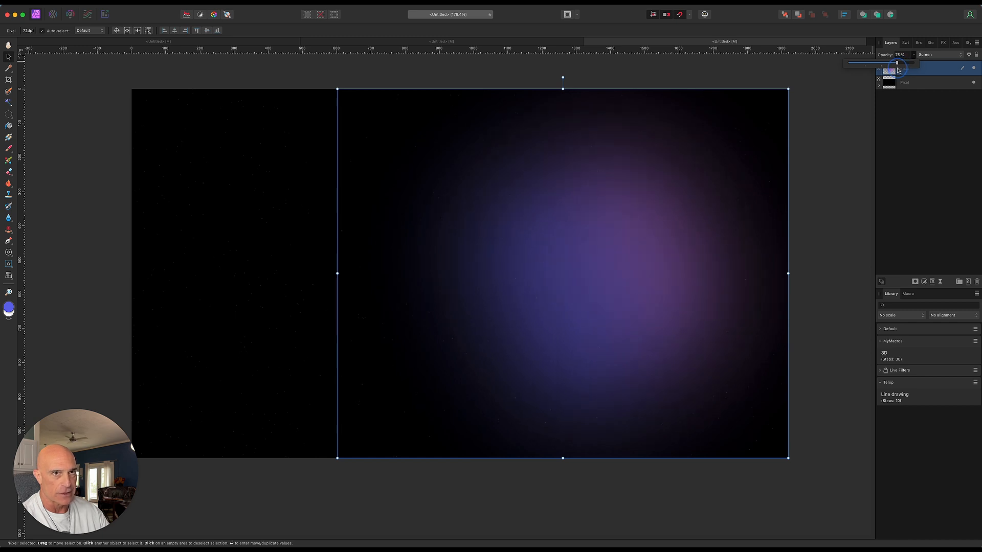
click(902, 131)
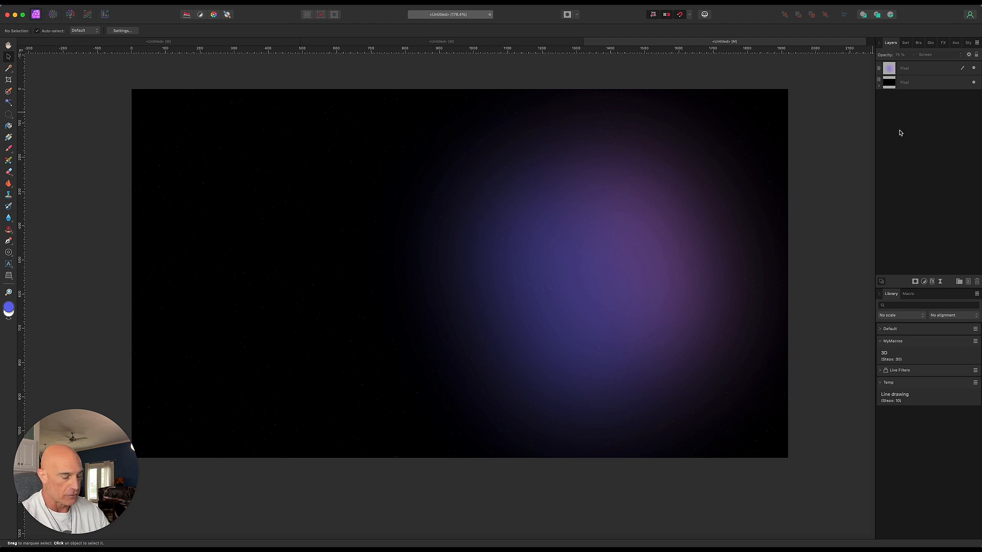
- Search the Pixabay stock images for "spaceship"
click(930, 44)
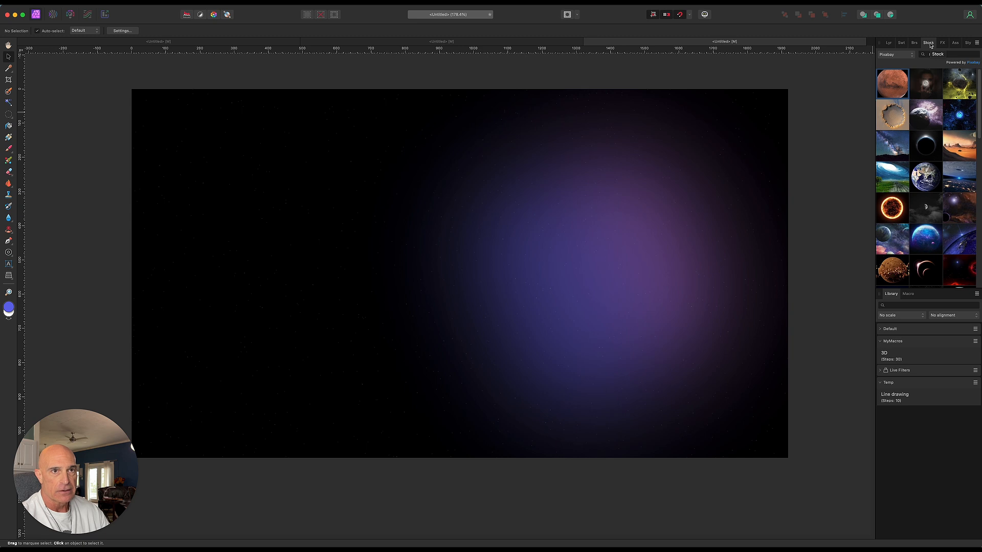
double_click(952, 54)
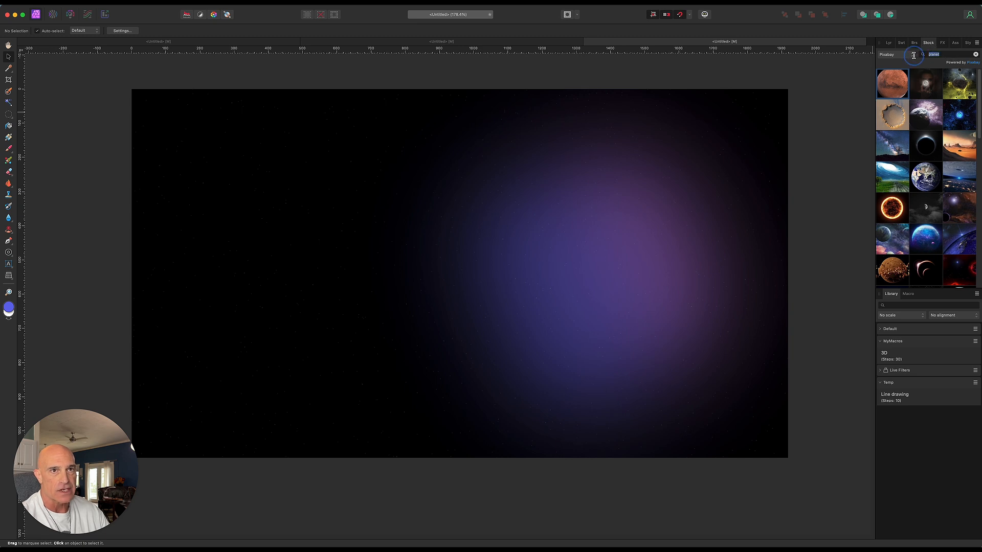
text(spac)
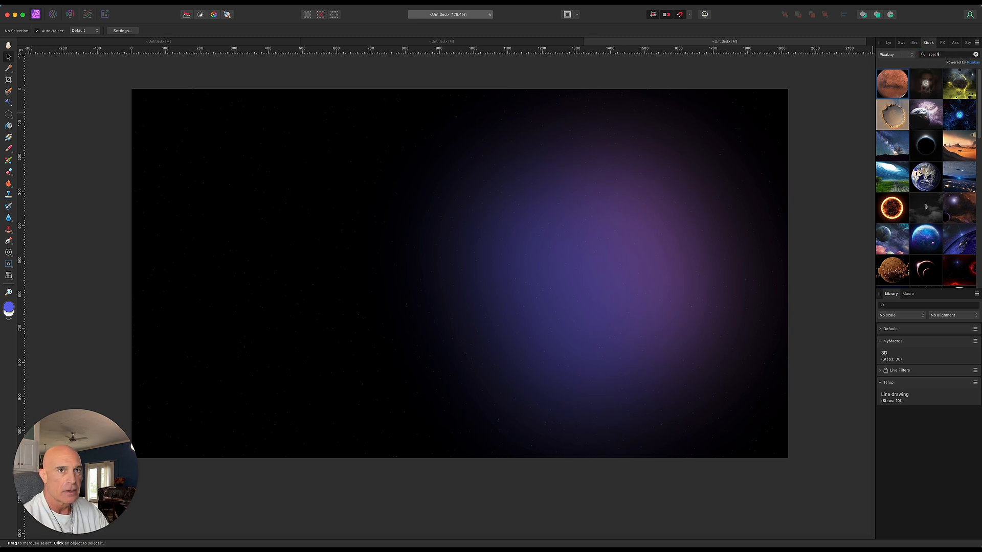
text(eship)
key(Return)
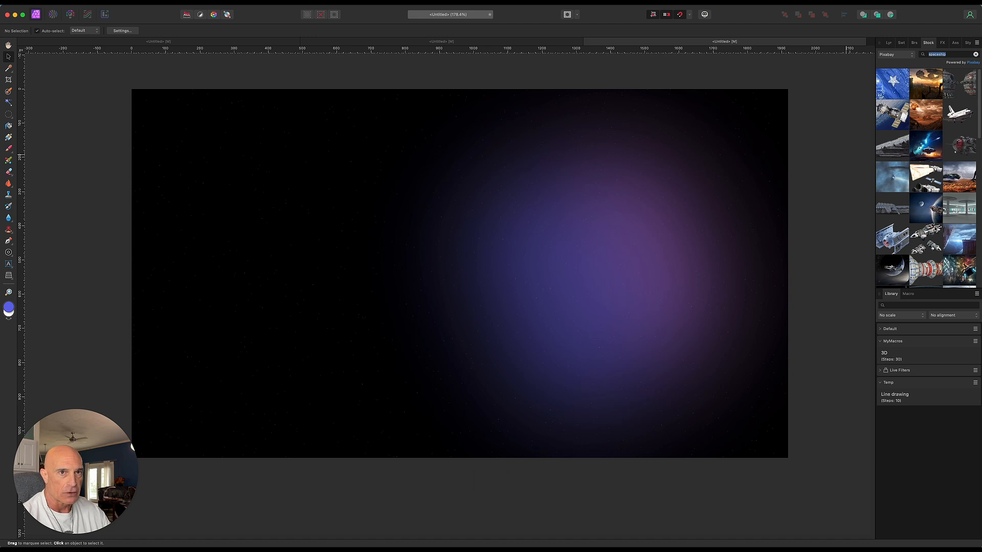
- Place the grey armoured spaceship stock image on the canvas, move it so the whole ship fits the frame, and dismiss the photo credit
scroll(934, 228, down, 6)
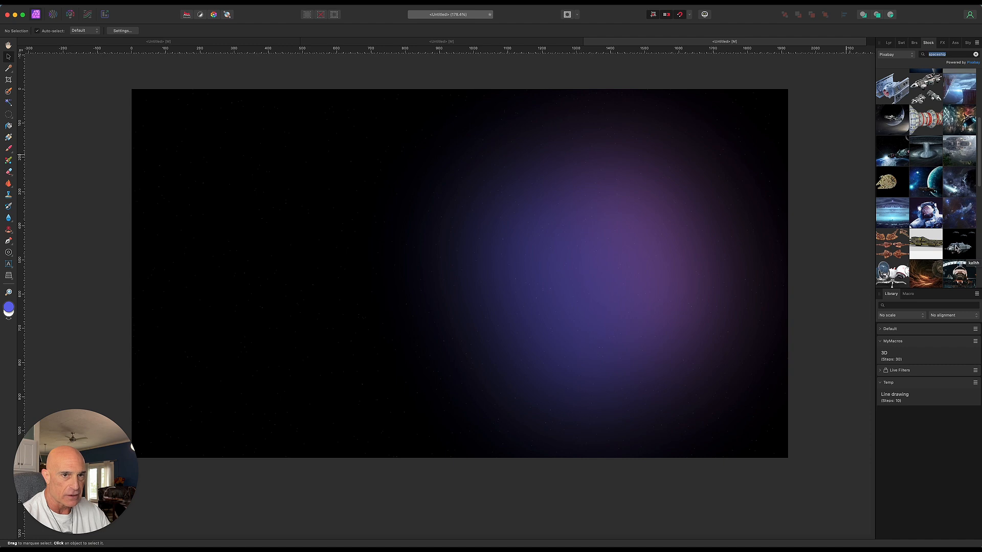
drag(958, 248, 451, 275)
scroll(451, 275, down, 3)
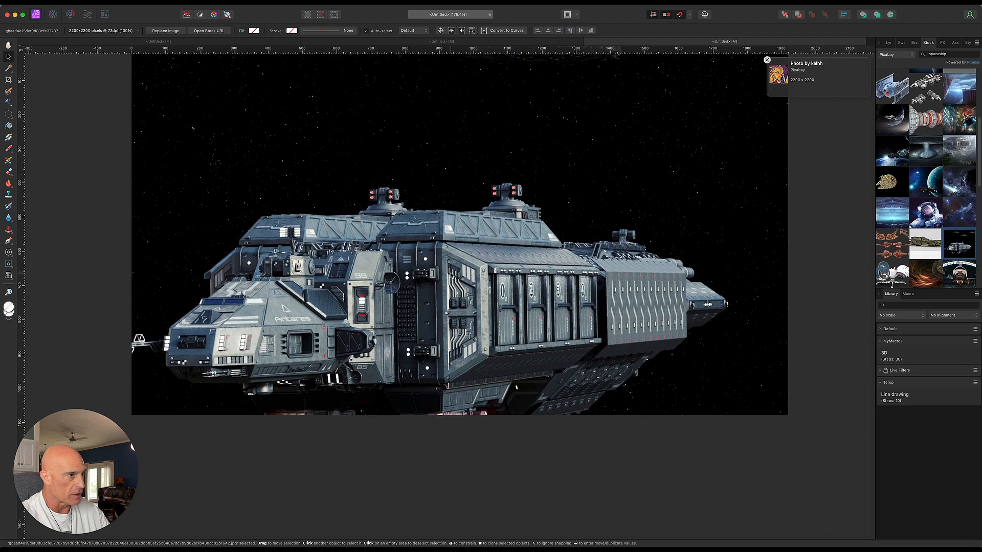
drag(341, 282, 359, 200)
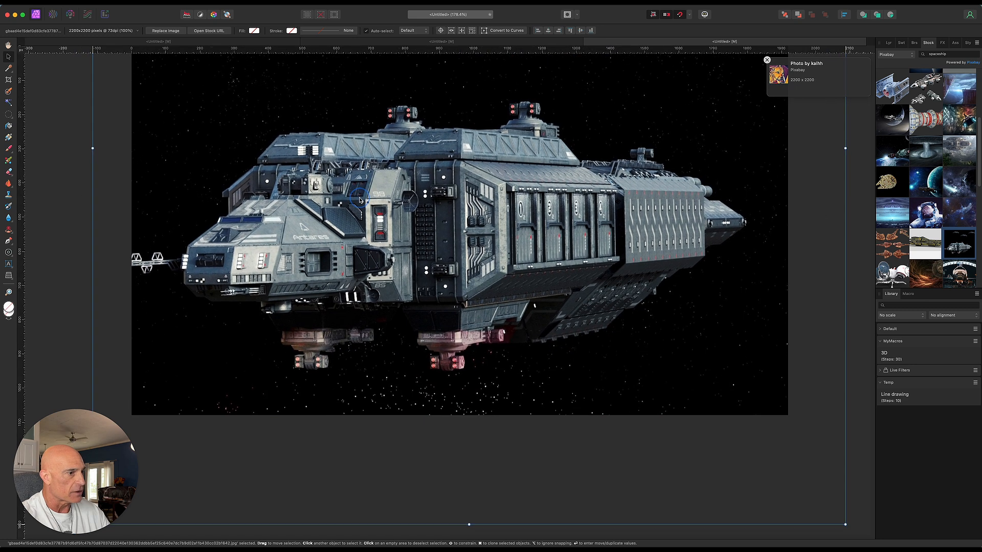
scroll(360, 200, up, 4)
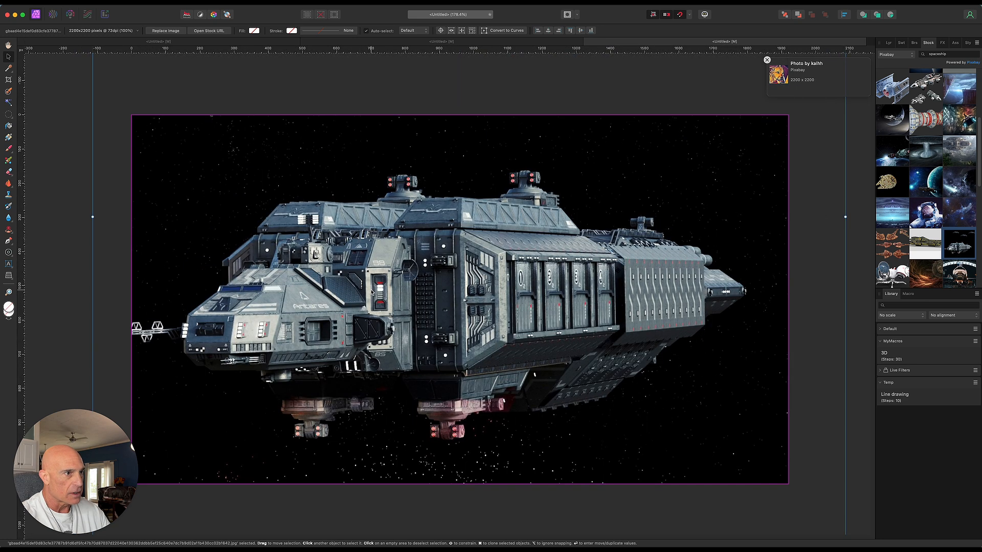
click(766, 60)
- Rasterise and trim the spaceship image layer
click(890, 43)
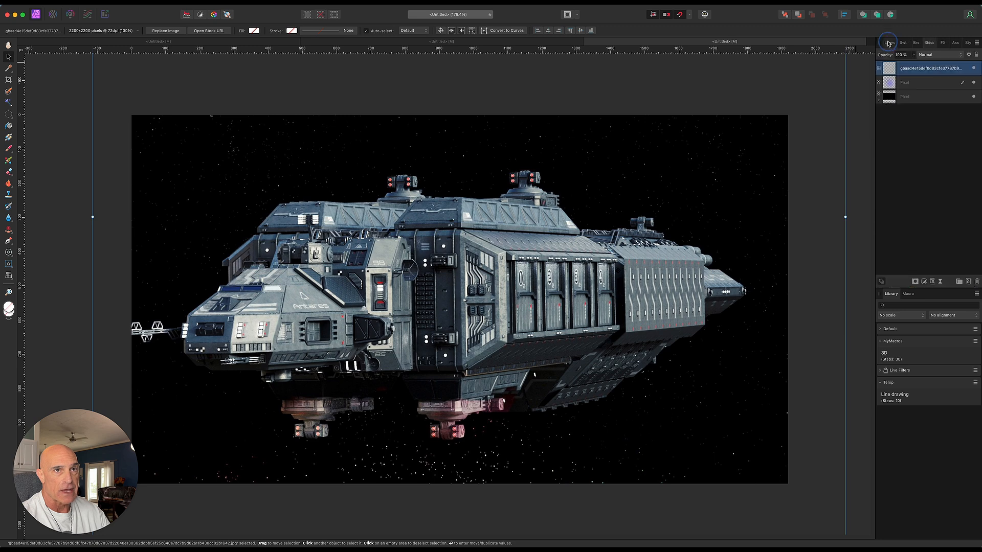
right_click(924, 72)
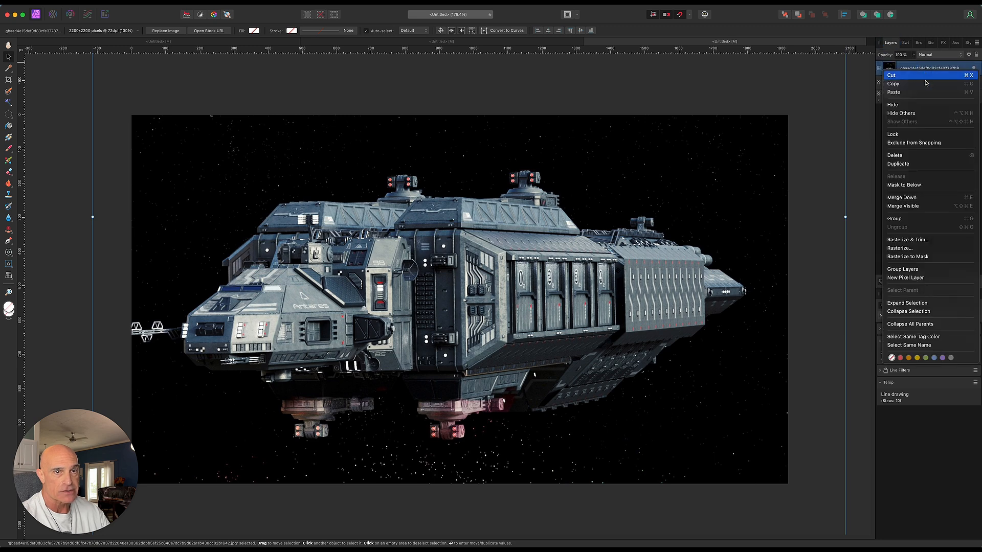
click(902, 243)
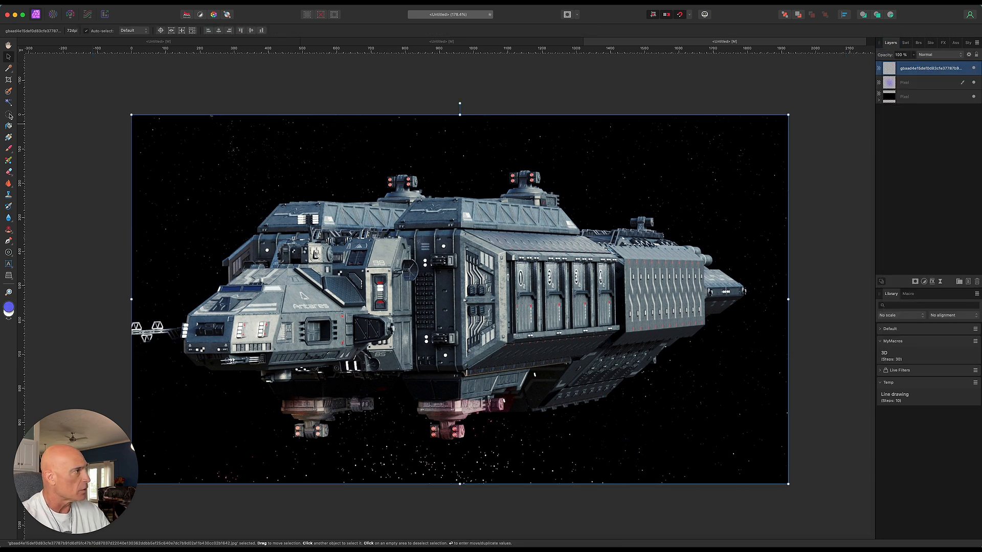
- Select the spaceship's main hull with the Selection Brush, enlarging the brush to about 200 px
click(8, 91)
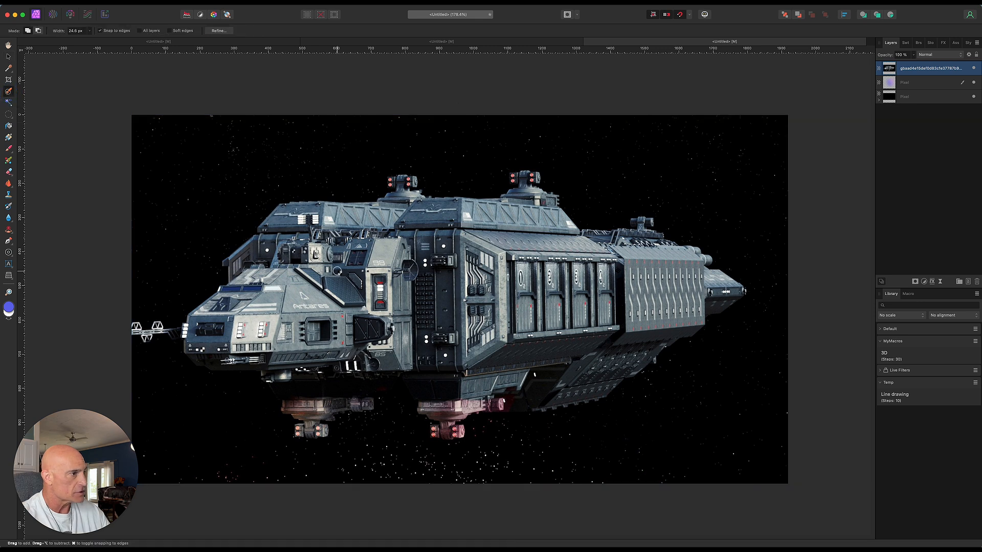
key(])
key(])
key(])
key(])
key(])
key(])
key(])
key(])
key(])
key(])
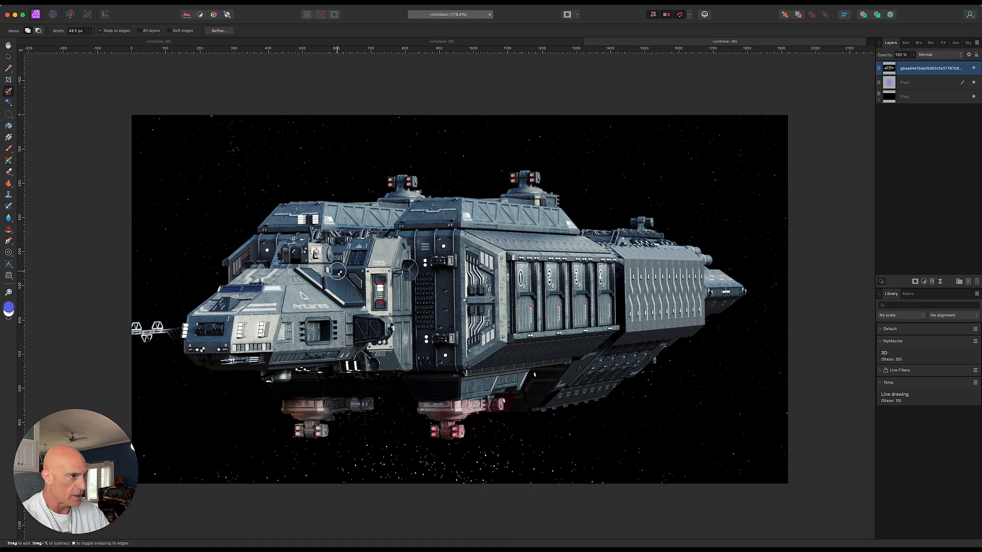
mouse_move(335, 267)
mouse_down()
mouse_move(390, 285)
mouse_move(652, 302)
mouse_move(660, 320)
mouse_move(635, 339)
mouse_move(567, 353)
mouse_up()
- Extend the selection over the spaceship's underside, lower pods and front antenna, reducing the Selection Brush to about 24 px
key([)
key([)
key([)
key([)
key([)
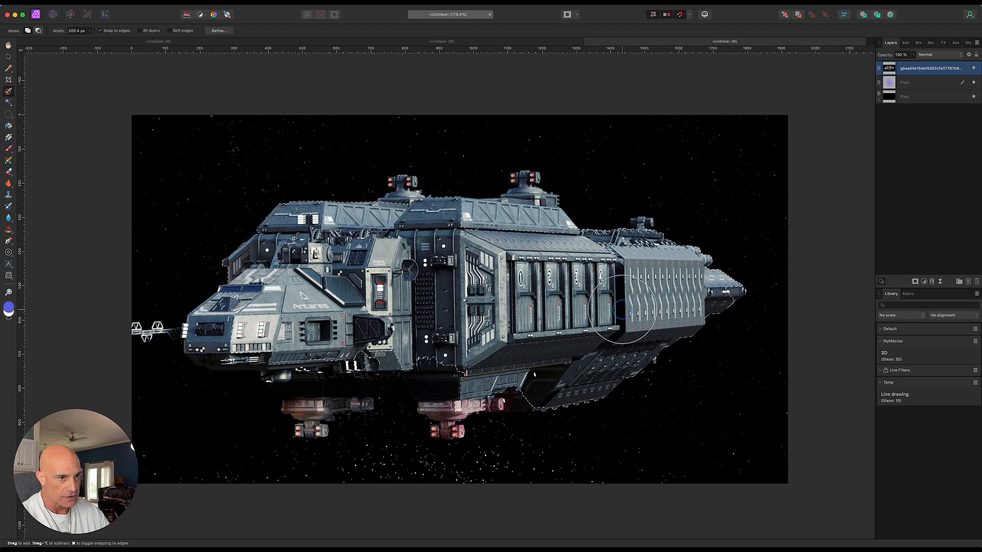
mouse_move(532, 389)
mouse_down()
mouse_move(279, 377)
mouse_move(166, 333)
mouse_up()
key([)
key([)
key([)
key([)
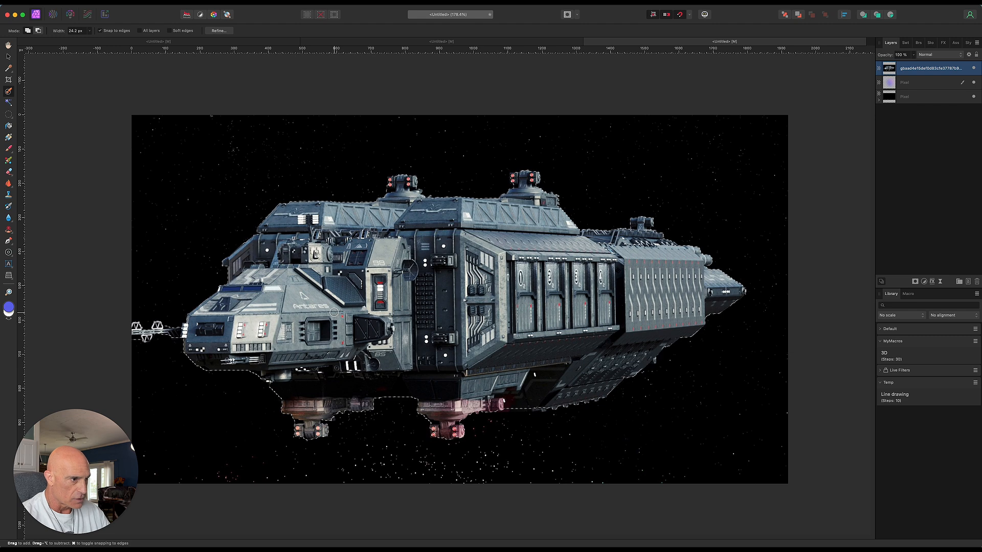
- Copy the selected spaceship onto its own layer, clear the selection, and delete the original spaceship image layer
key(super+c)
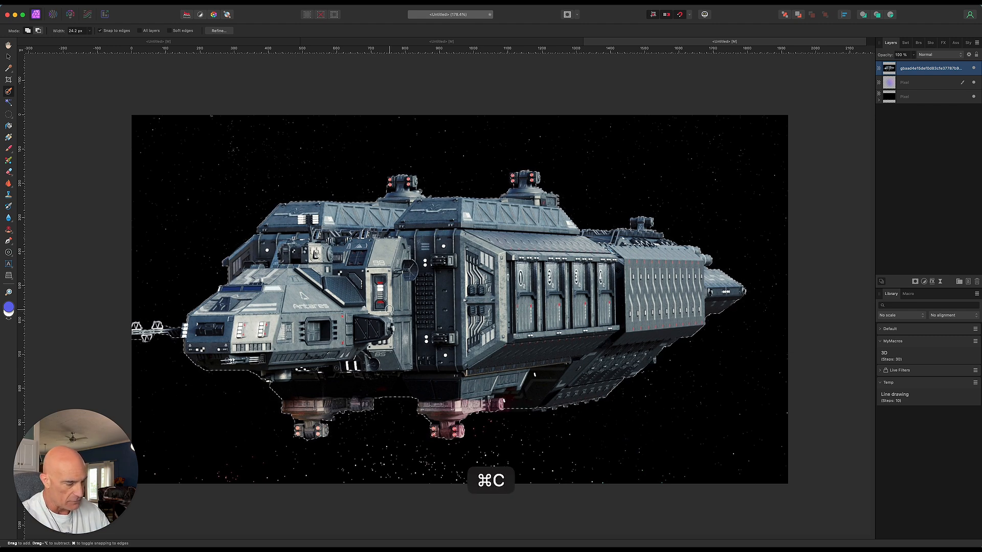
key(super+v)
key(super+d)
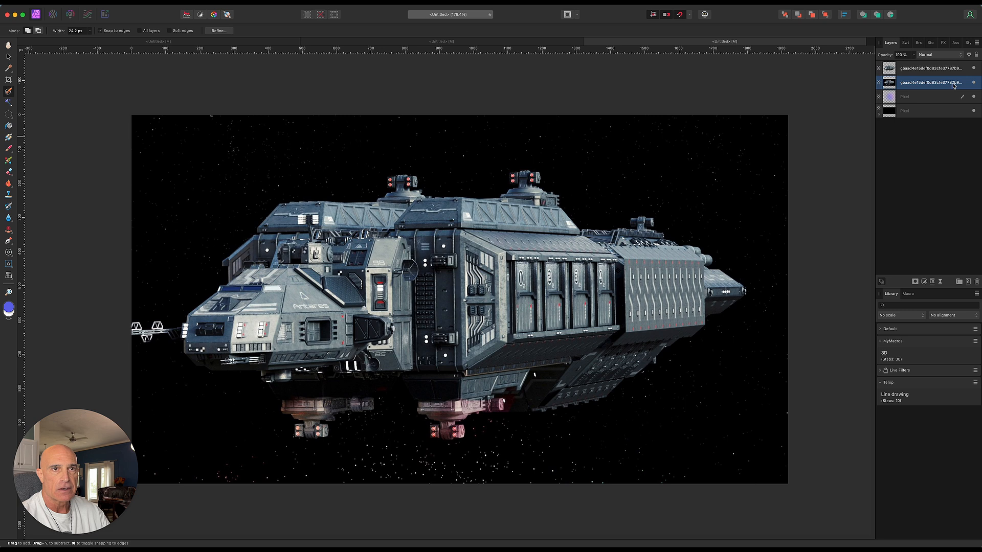
key(Delete)
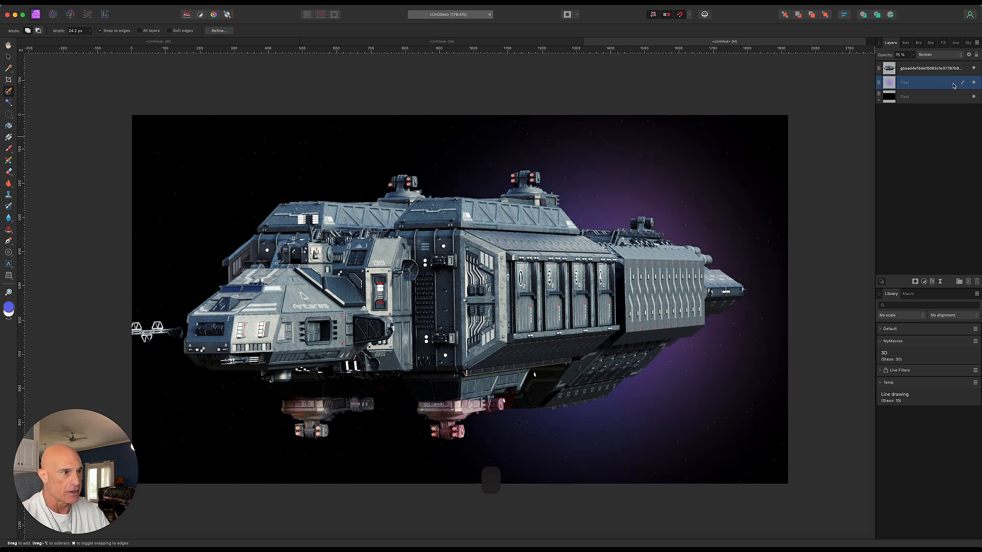
- Scale the cut-out spaceship down to about half its size, position it in front of the purple-blue glow, and deselect it
key(v)
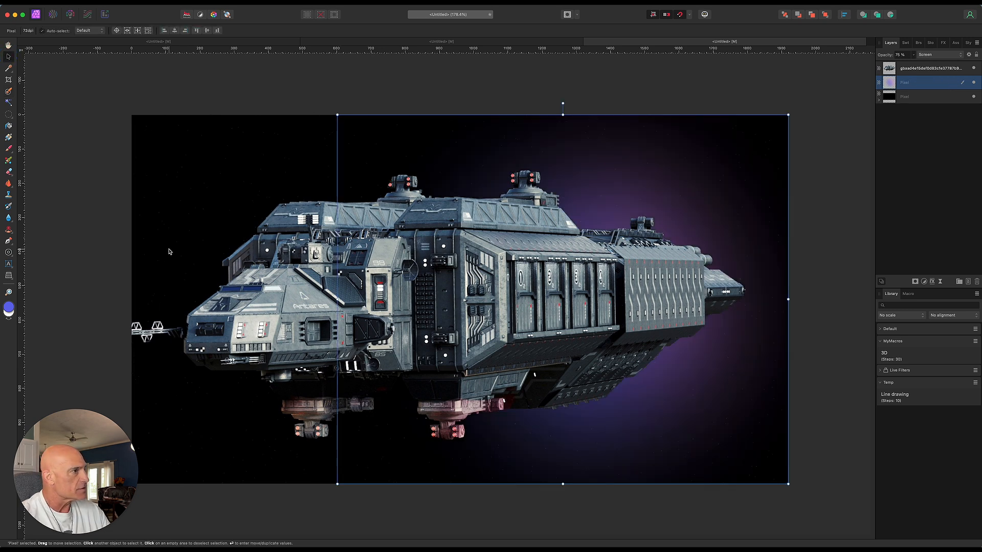
click(920, 74)
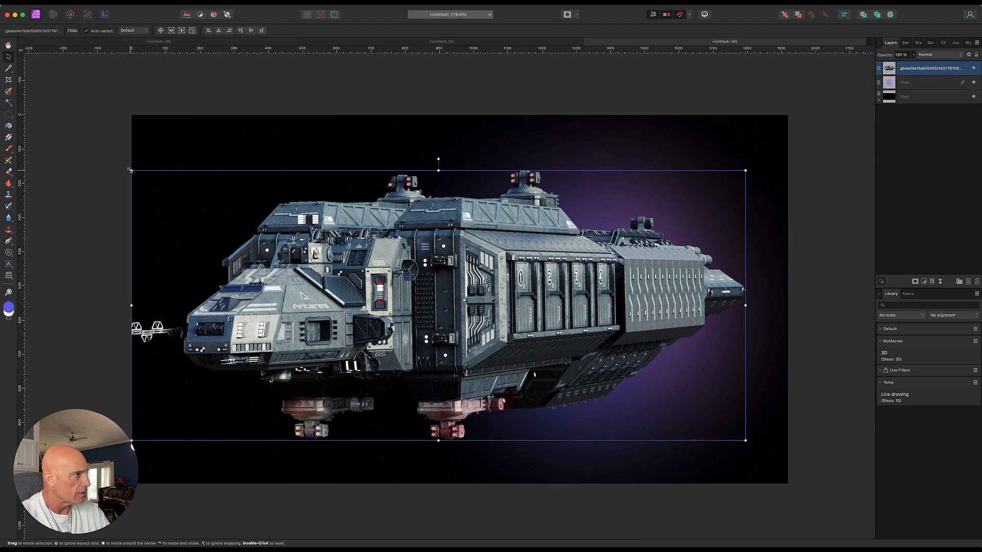
drag(129, 170, 434, 302)
drag(558, 389, 479, 324)
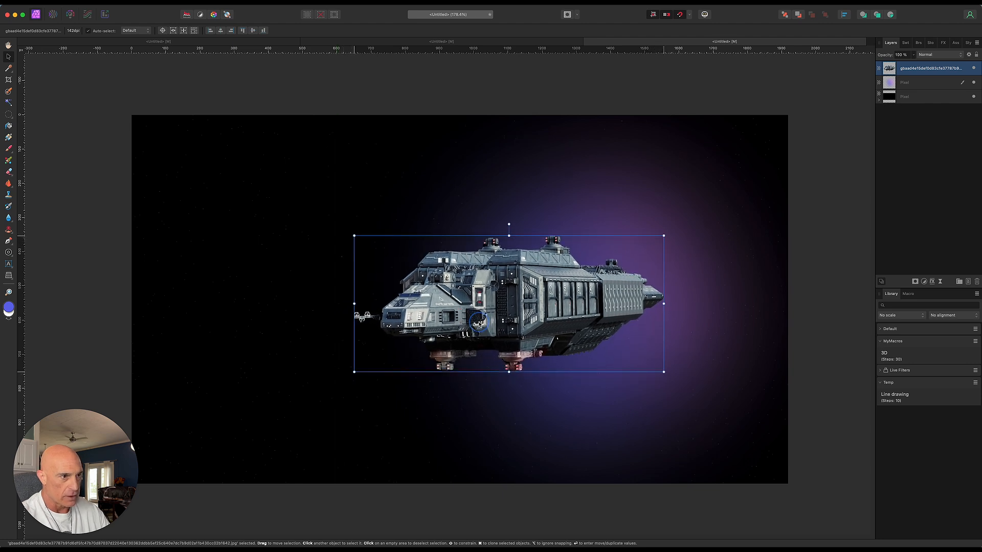
click(65, 107)
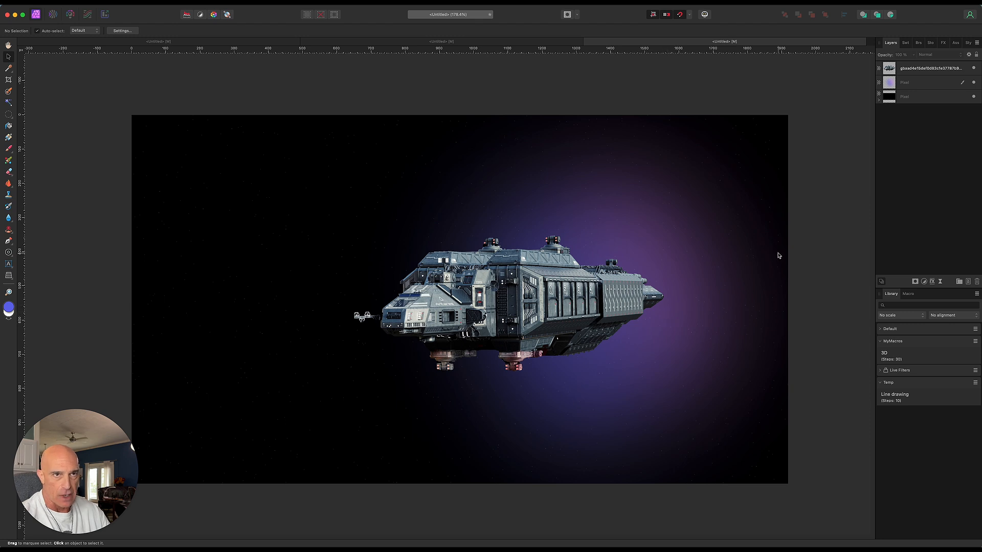
- Add a new pixel layer between the spaceship and the glow layer, and set the Paint Brush colour to a deep blue
click(935, 85)
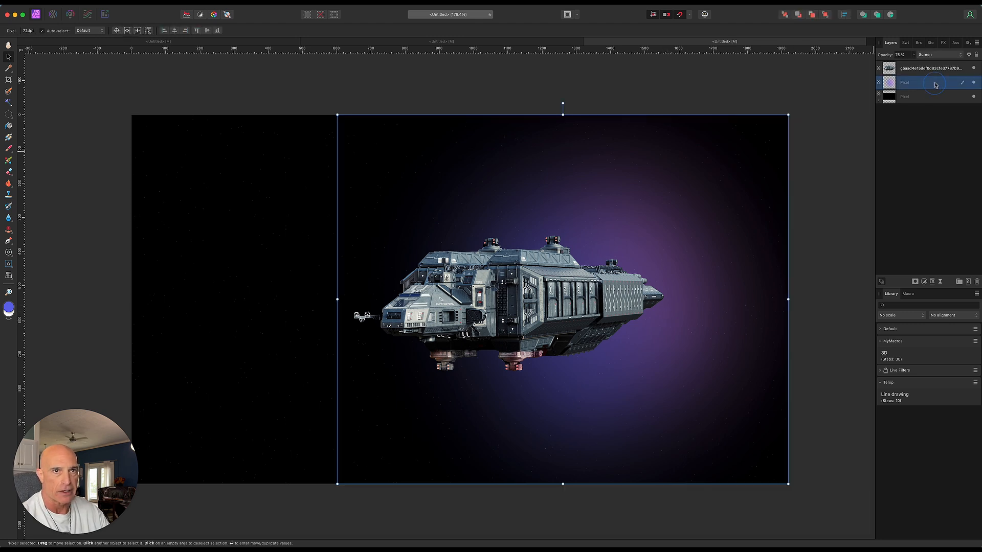
click(968, 282)
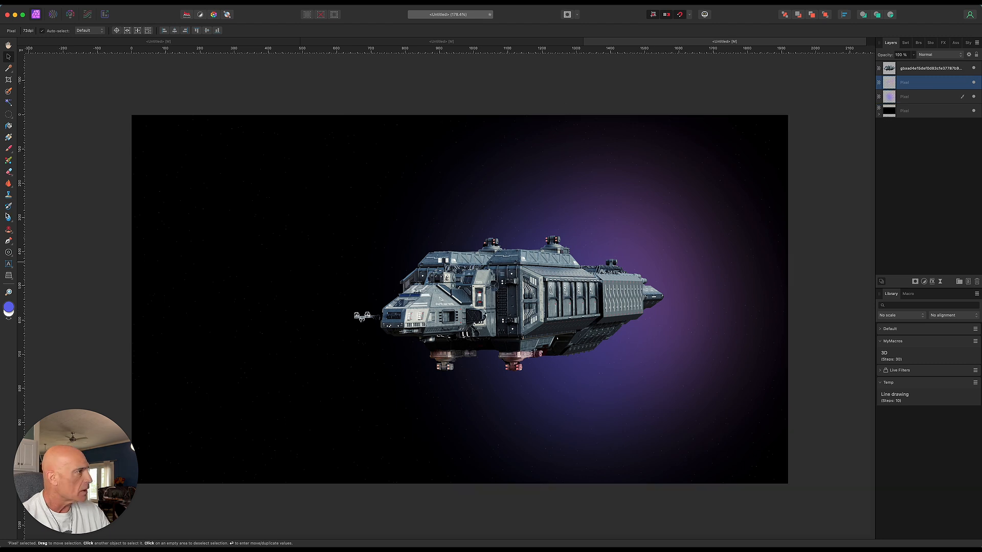
click(9, 149)
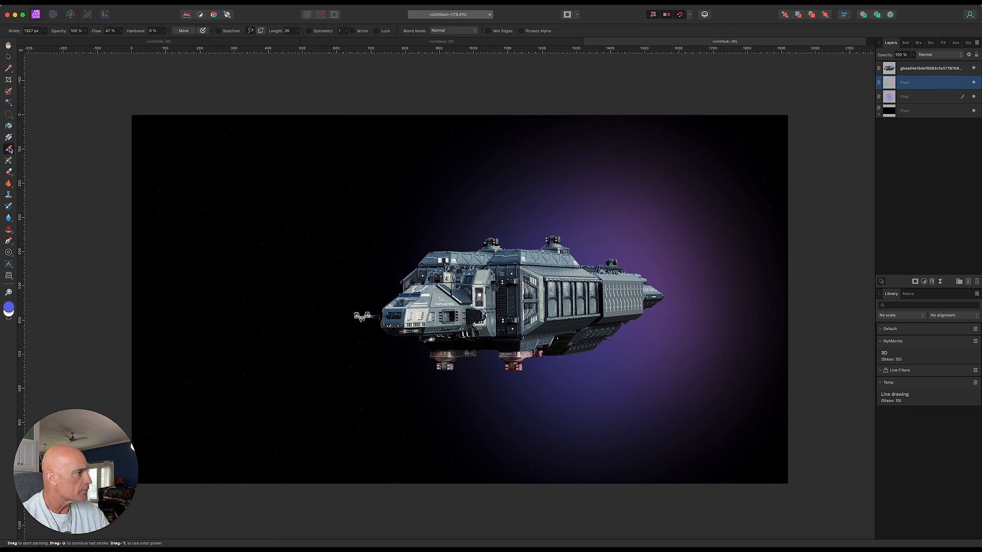
click(10, 307)
click(109, 359)
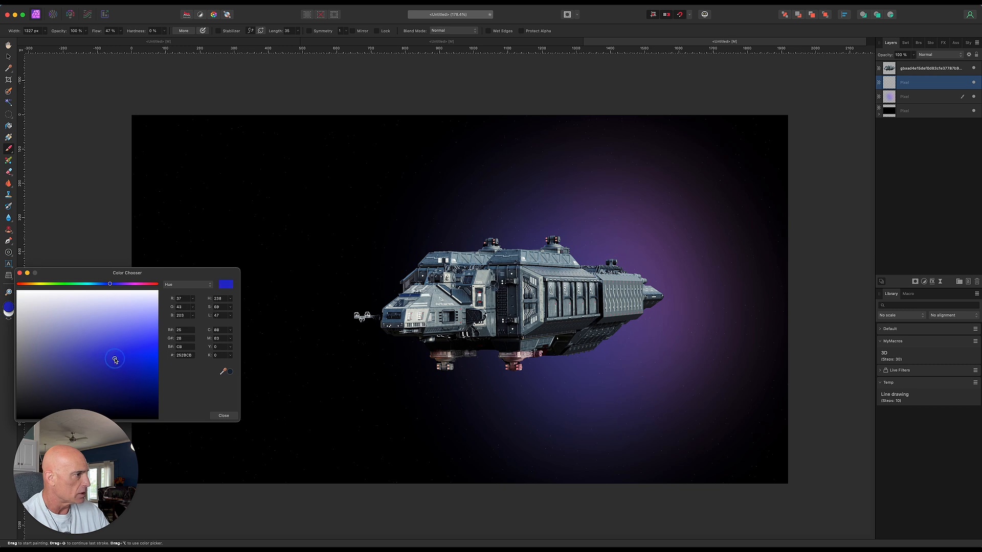
click(223, 415)
- Reduce the brush to about 425 px and paint a blue engine glow behind the spaceship's tail
key(bracketleft)
key(bracketleft)
key(bracketleft)
key(bracketleft)
key(bracketleft)
key(bracketleft)
key(bracketleft)
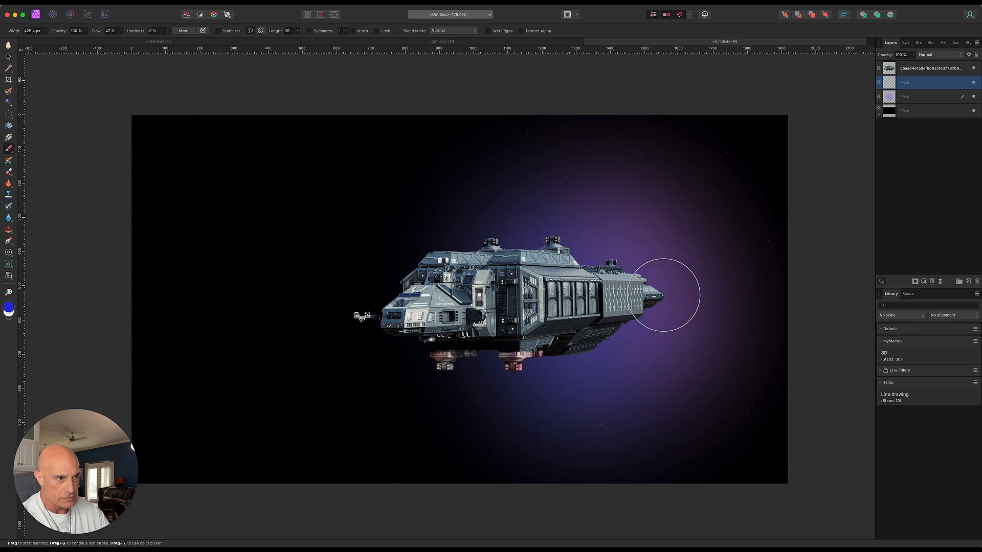
drag(663, 295, 617, 296)
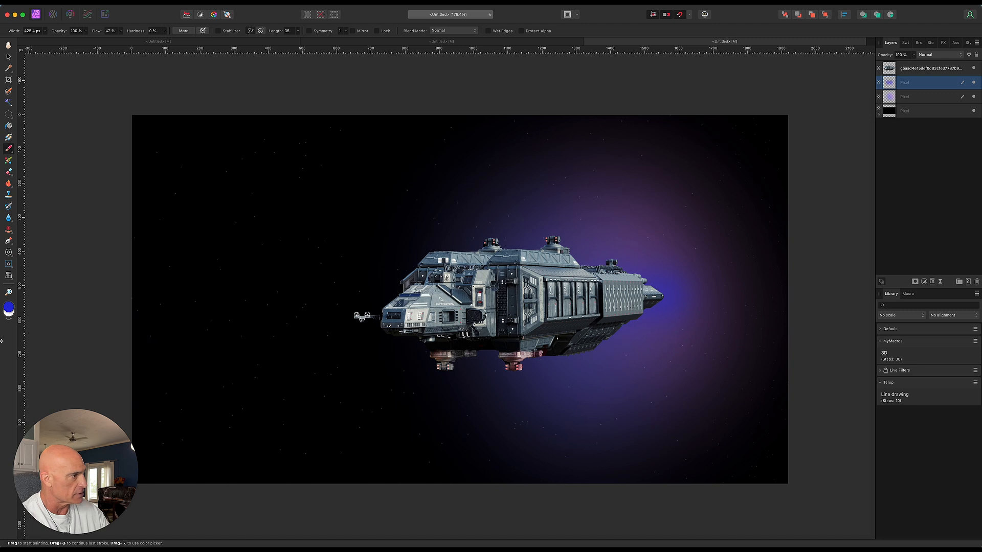
- Switch the brush colour to white and brighten the core of the engine glow, reducing the brush to about 300 px
click(9, 314)
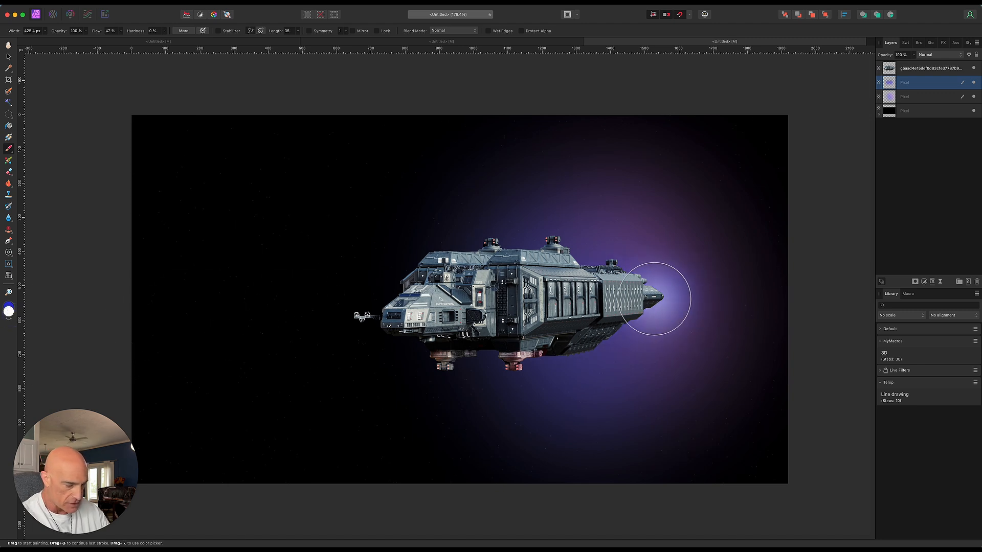
key([)
key([)
key([)
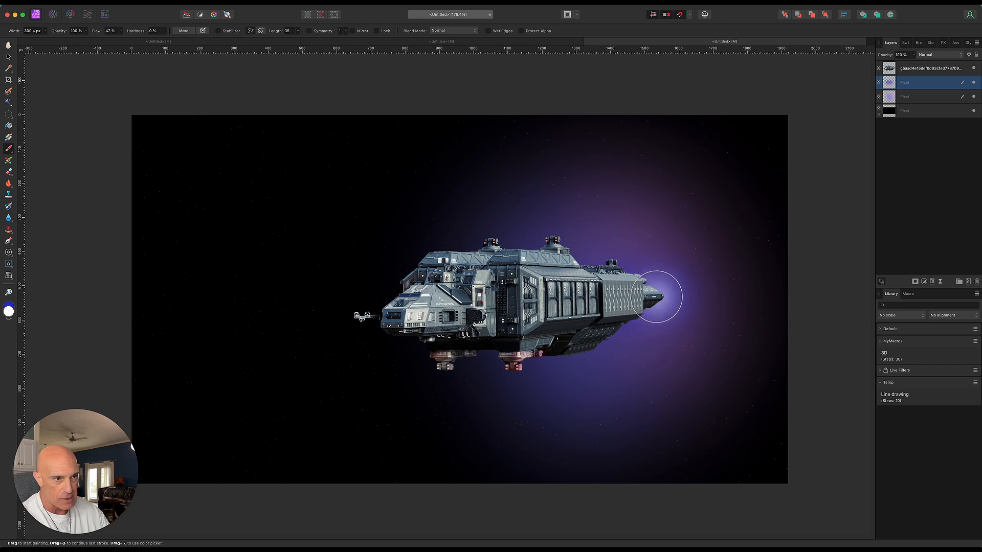
key(])
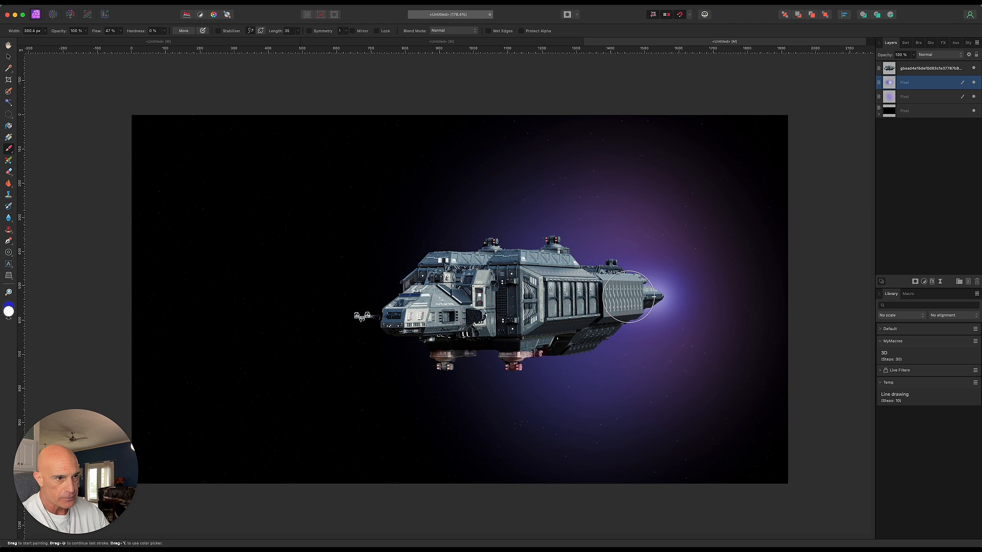
- Use the spaceship's outline as a selection to remove the engine glow hidden behind the ship, and deselect everything
click(8, 57)
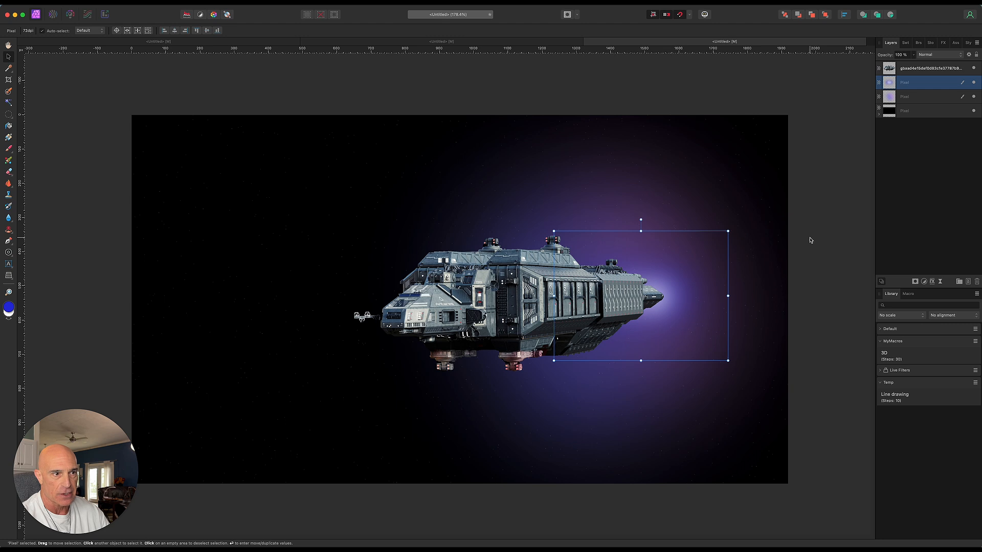
super+click(890, 71)
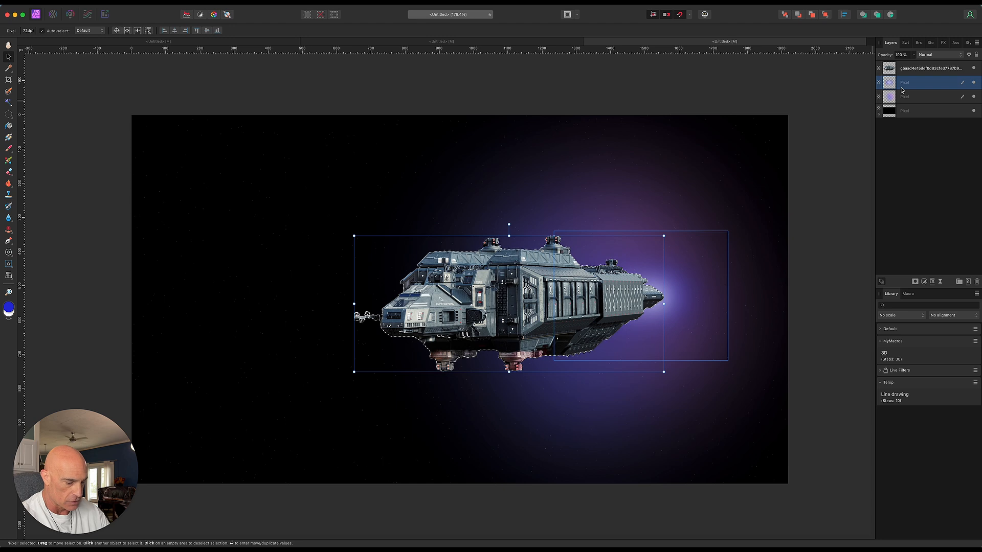
key(super+d)
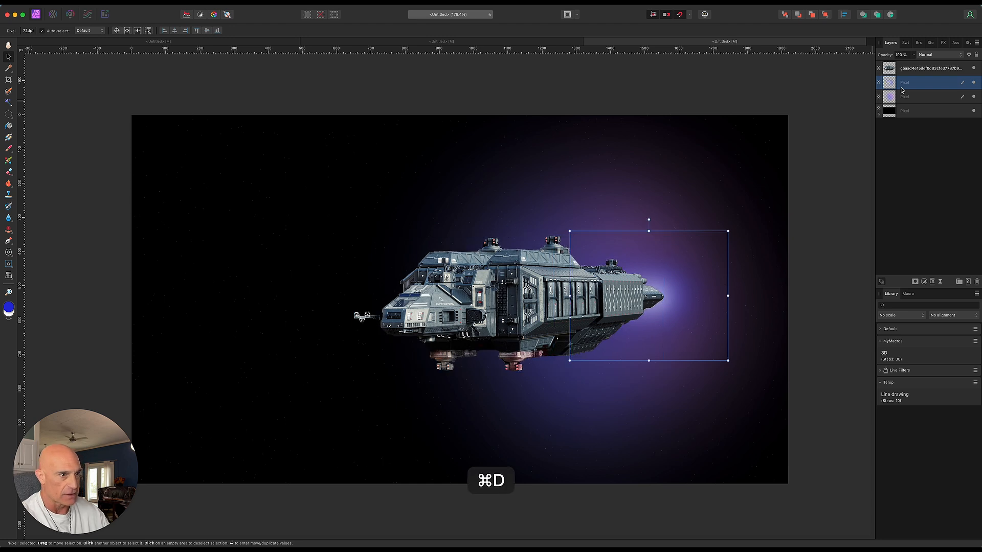
click(936, 153)
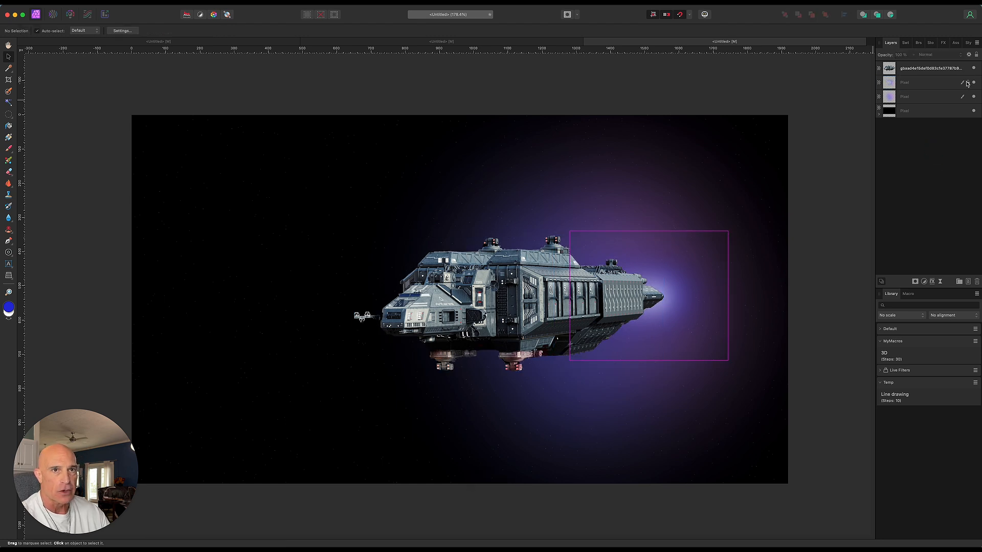
- Check the glow behind the spaceship, and lower the start of its blend ranges to 50% for the source layer and about 65% for the underlying composition
click(974, 69)
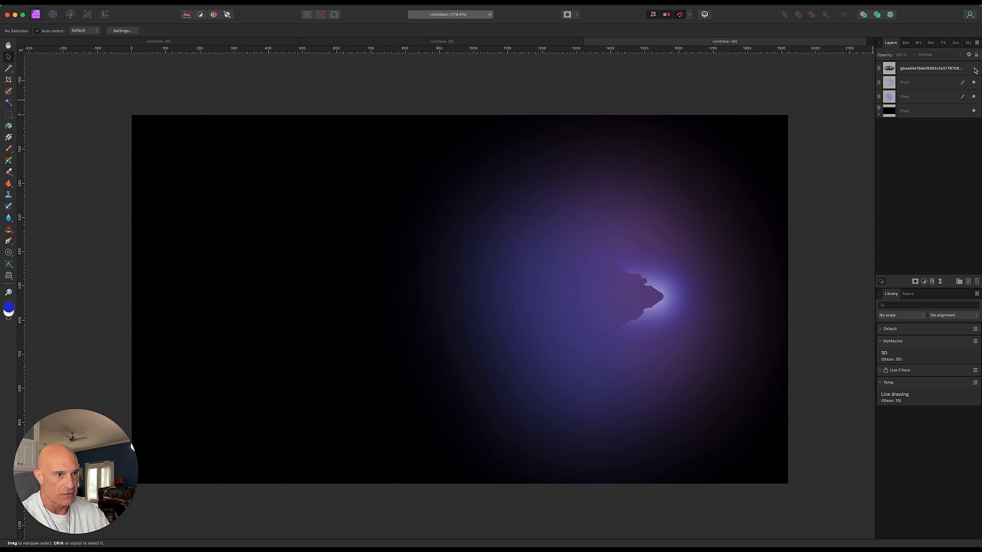
click(974, 69)
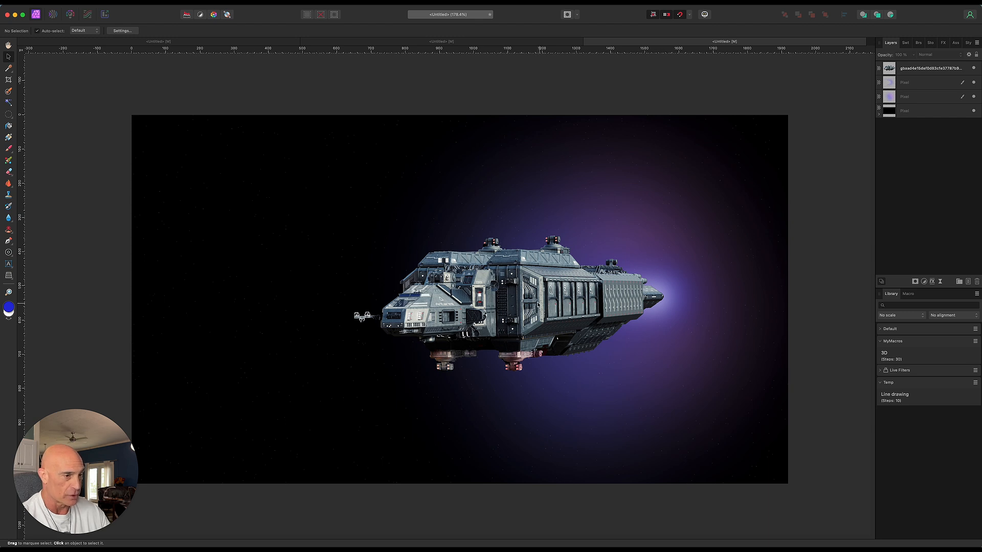
click(915, 73)
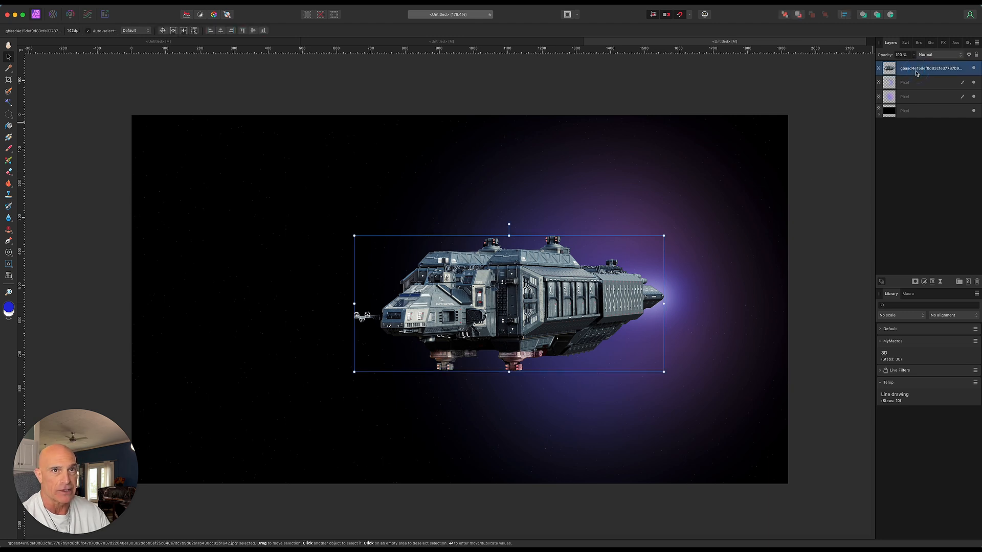
click(969, 55)
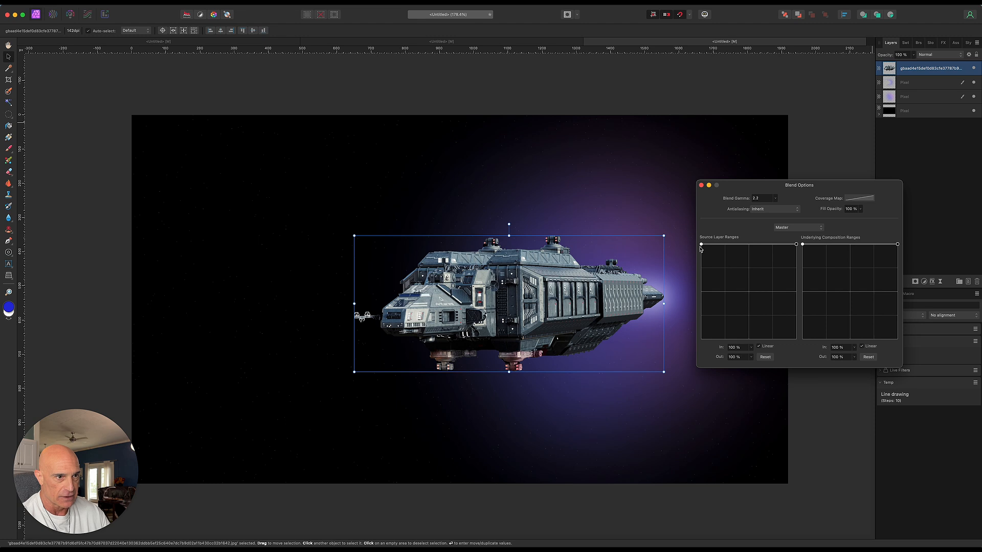
drag(700, 245, 701, 293)
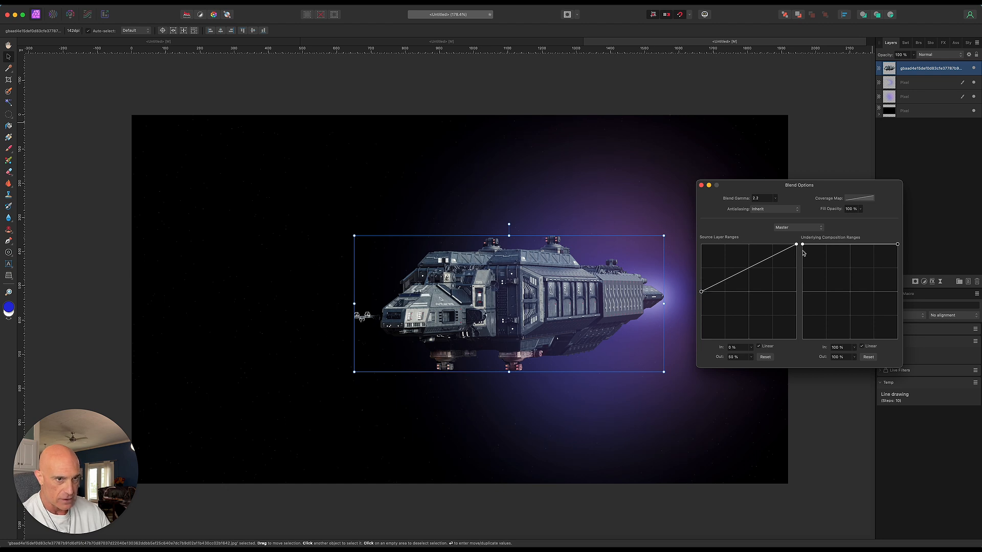
drag(803, 247, 801, 277)
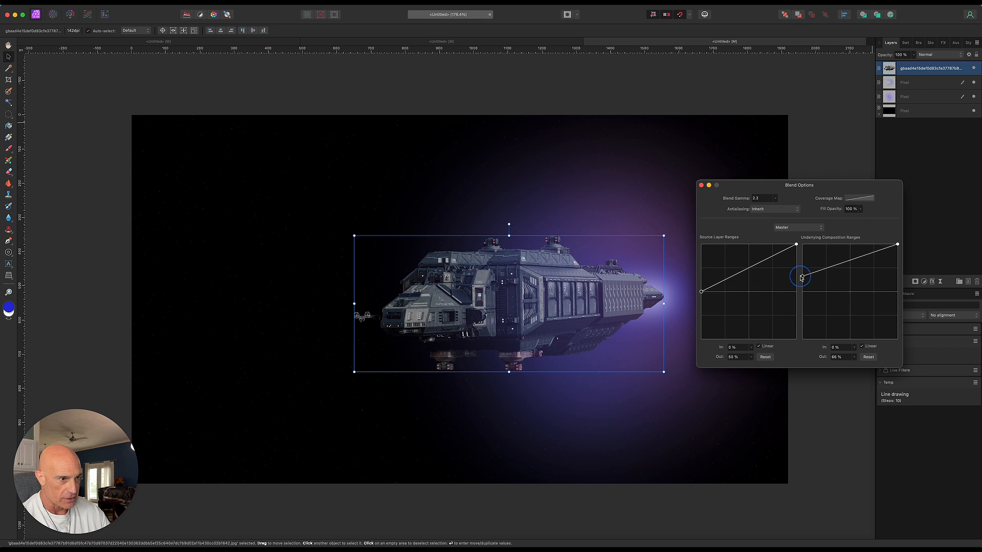
click(701, 185)
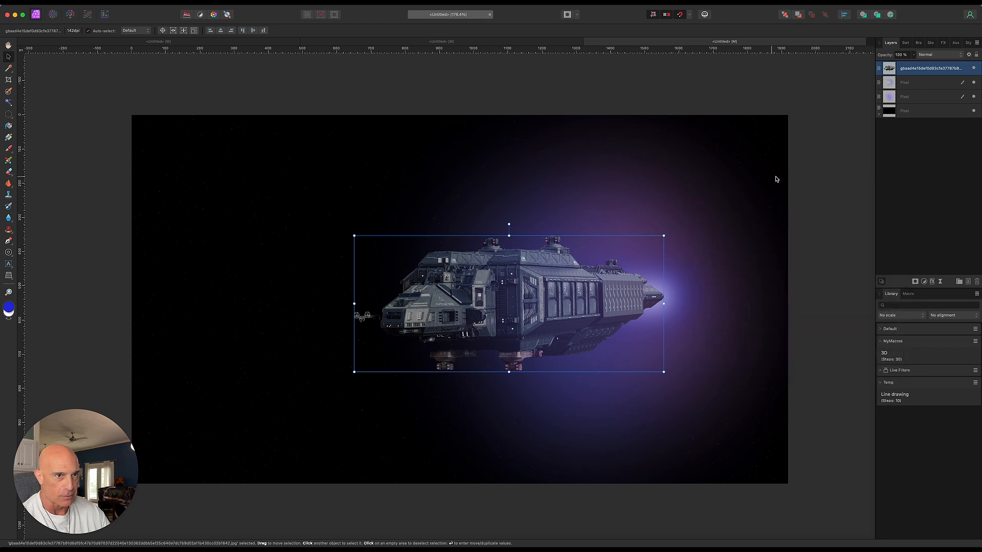
click(829, 178)
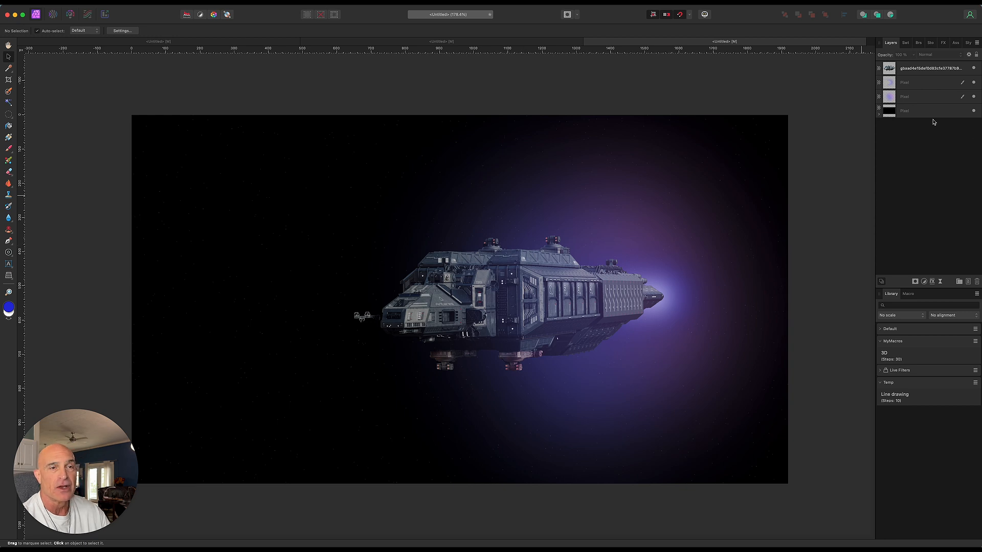
- Add a pixel layer above the spaceship and set up the Paint Brush with pale blue C2C8E9 at 100% flow
click(937, 71)
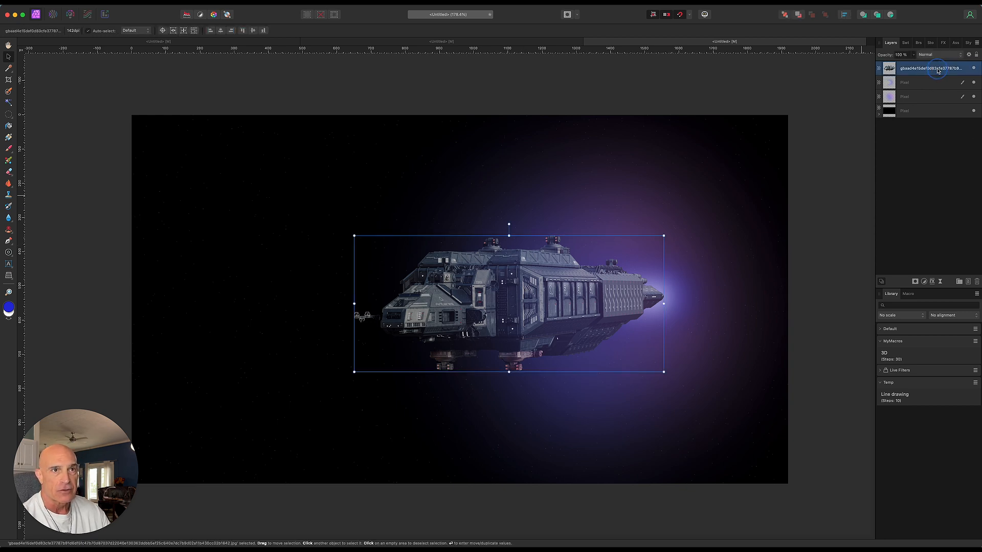
click(969, 282)
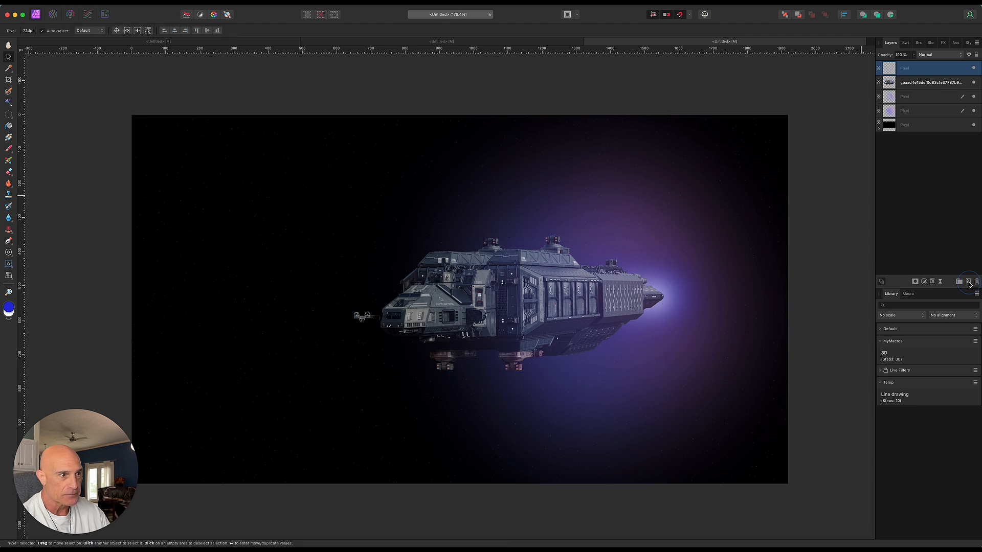
click(7, 310)
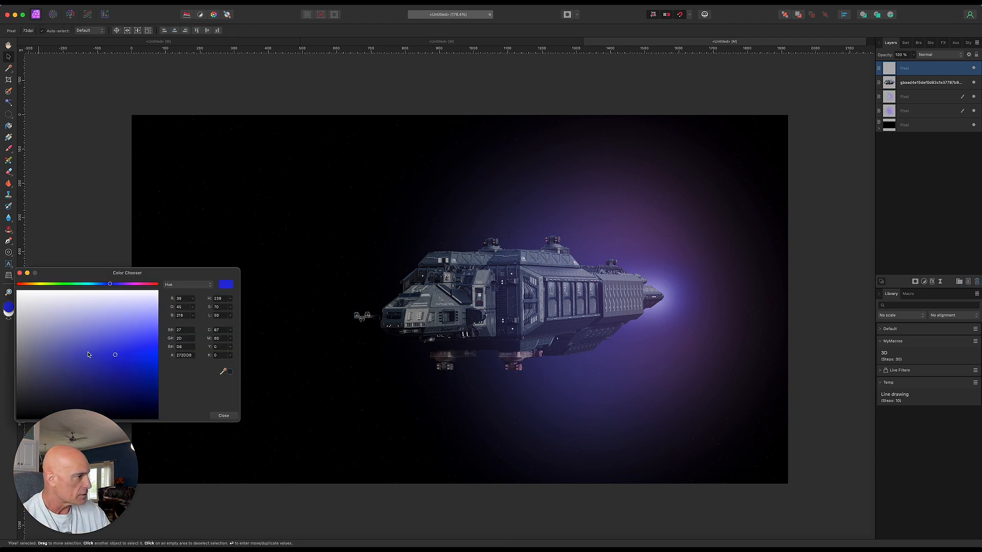
click(94, 326)
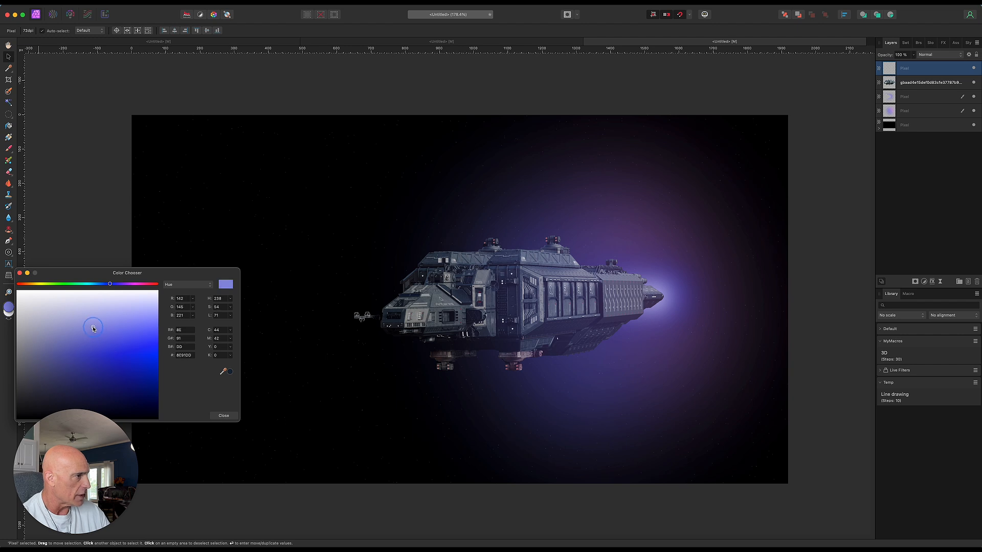
drag(110, 284, 107, 284)
click(84, 313)
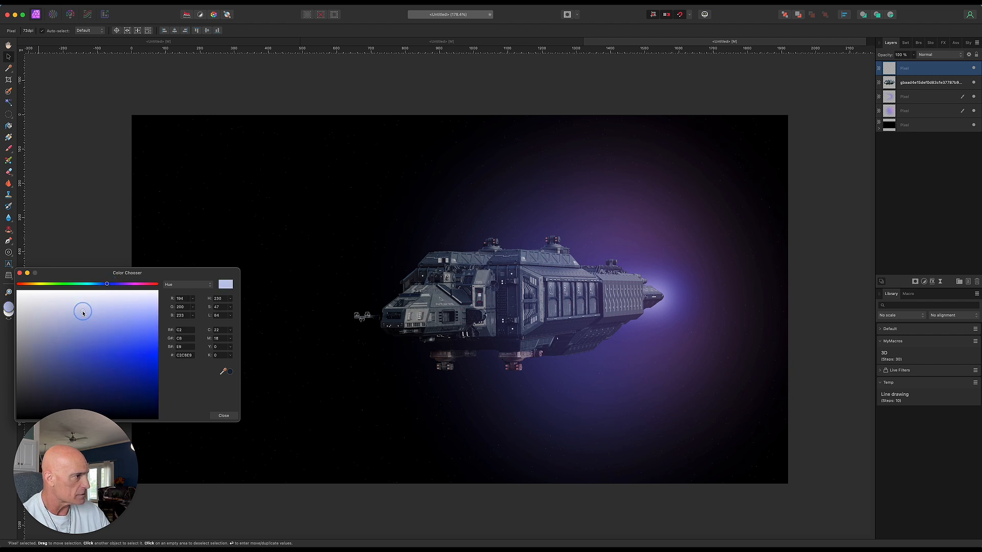
click(223, 415)
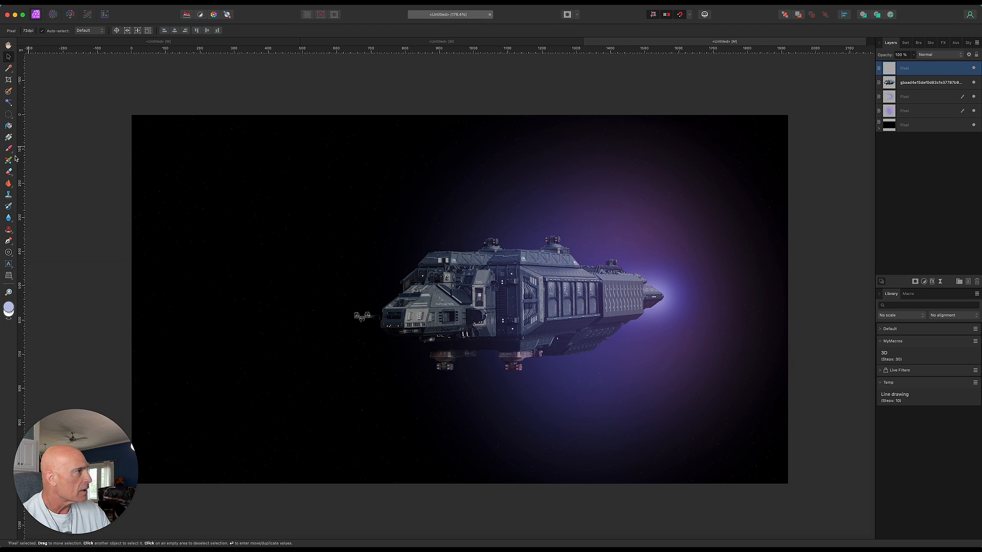
click(9, 149)
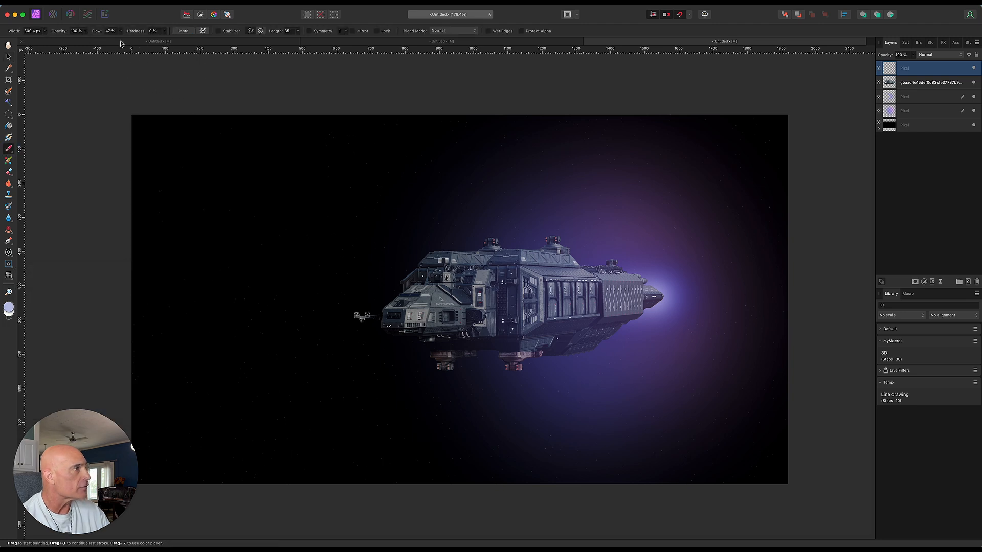
drag(121, 31, 170, 48)
- Reduce the brush to about 59 px and dab pale glows on the four lights above the spaceship's hull
click(453, 255)
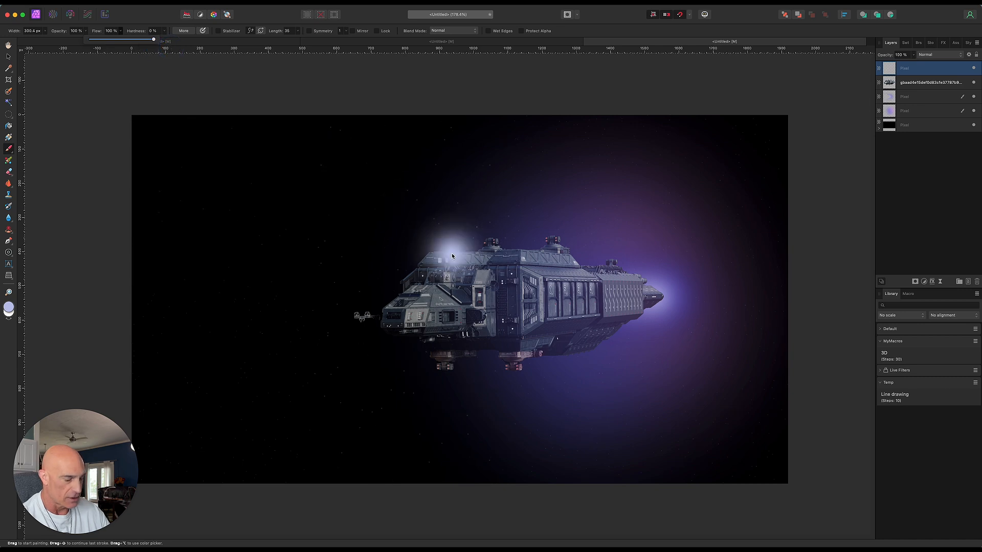
click(503, 254)
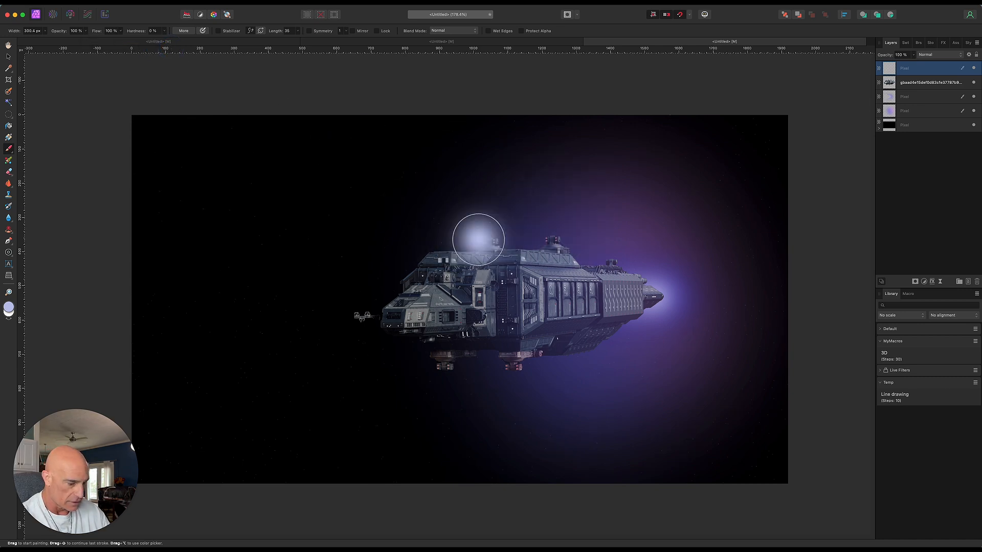
key(bracketleft)
key(bracketleft)
key(bracketleft)
key(bracketleft)
key(bracketleft)
key(bracketleft)
key(bracketleft)
key(bracketleft)
key(bracketleft)
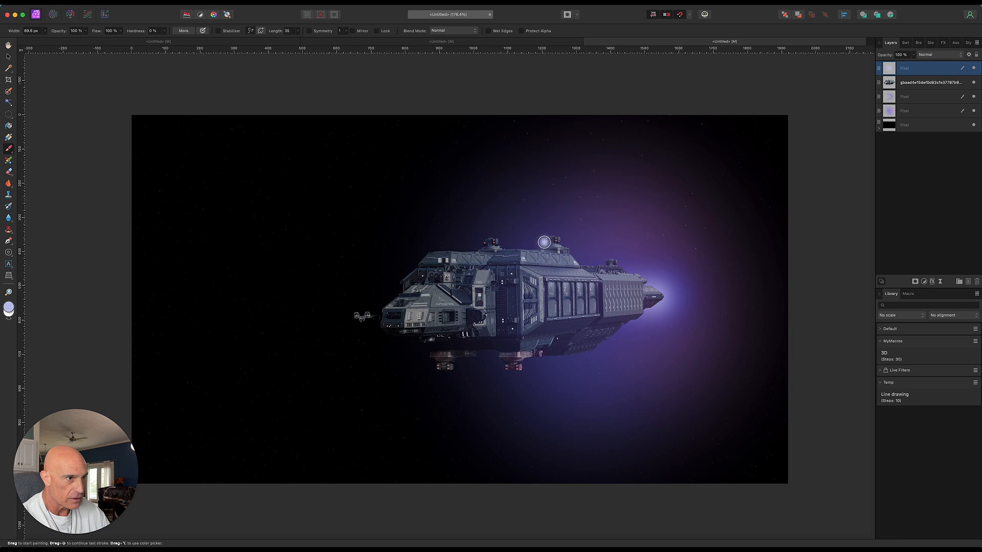
scroll(542, 239, up, 5)
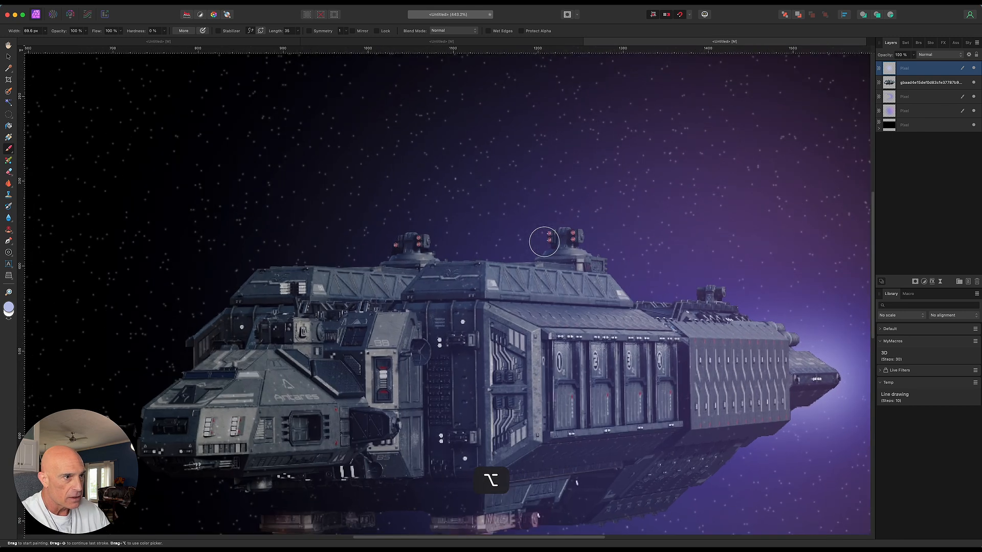
key(bracketleft)
click(572, 236)
click(550, 237)
click(421, 244)
click(395, 243)
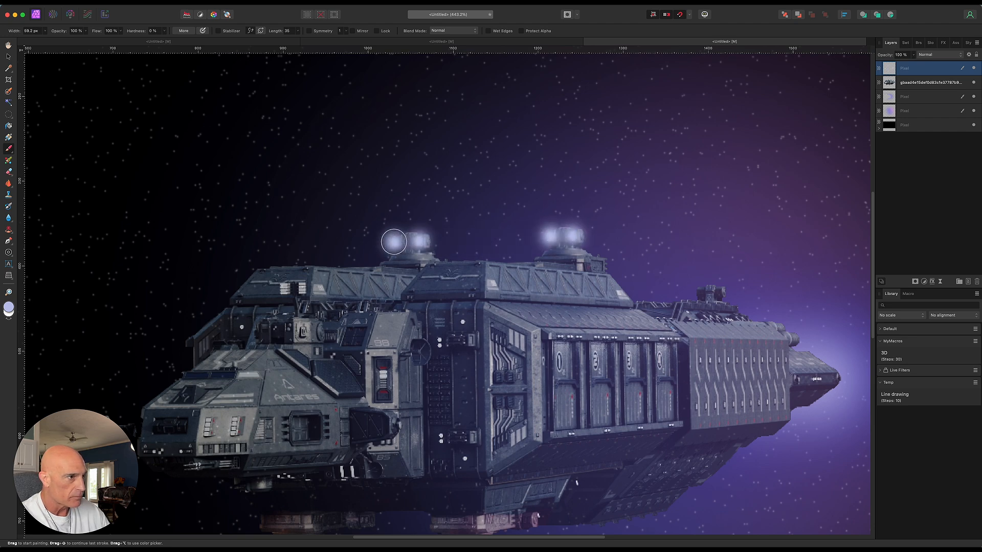
- Dab matching pale glows on the four lights beneath the spaceship's hull
scroll(401, 300, down, 5)
click(478, 373)
click(450, 372)
click(305, 371)
click(280, 371)
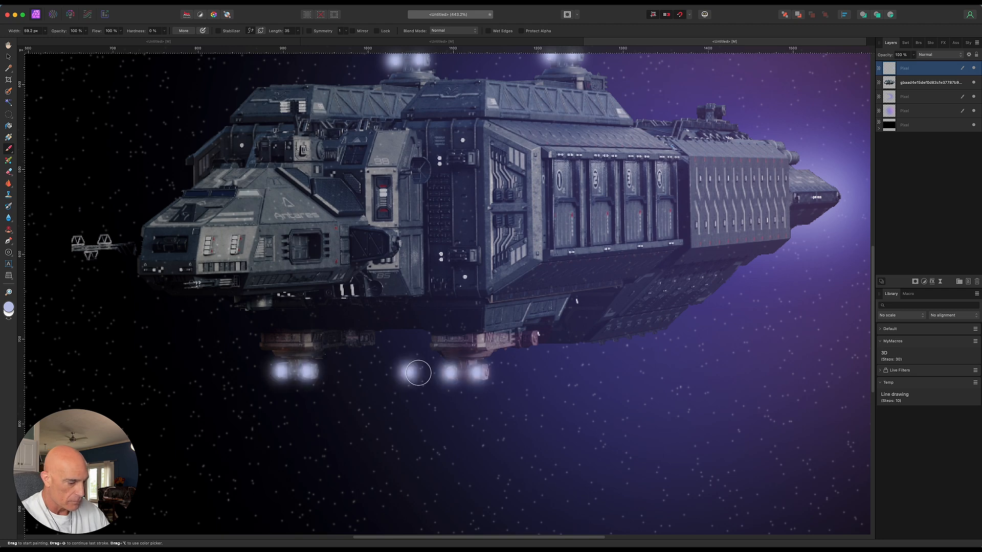
scroll(437, 370, up, 1)
scroll(438, 370, down, 2)
scroll(440, 369, down, 3)
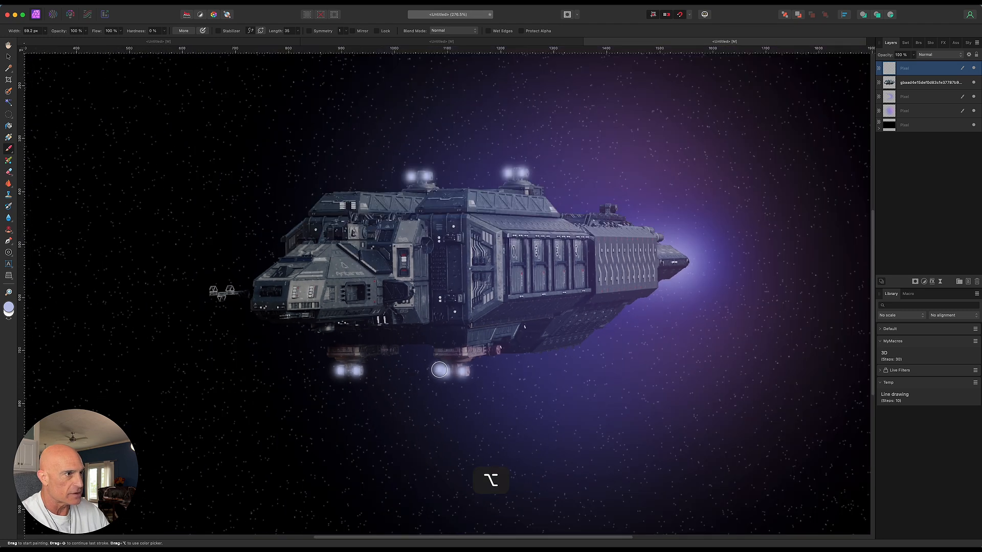
scroll(478, 362, down, 1)
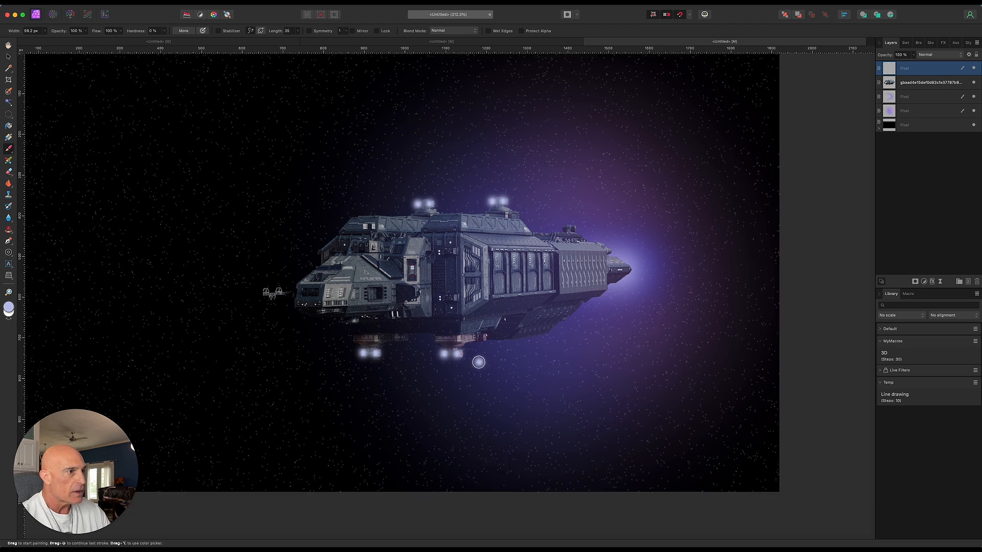
scroll(478, 362, up, 1)
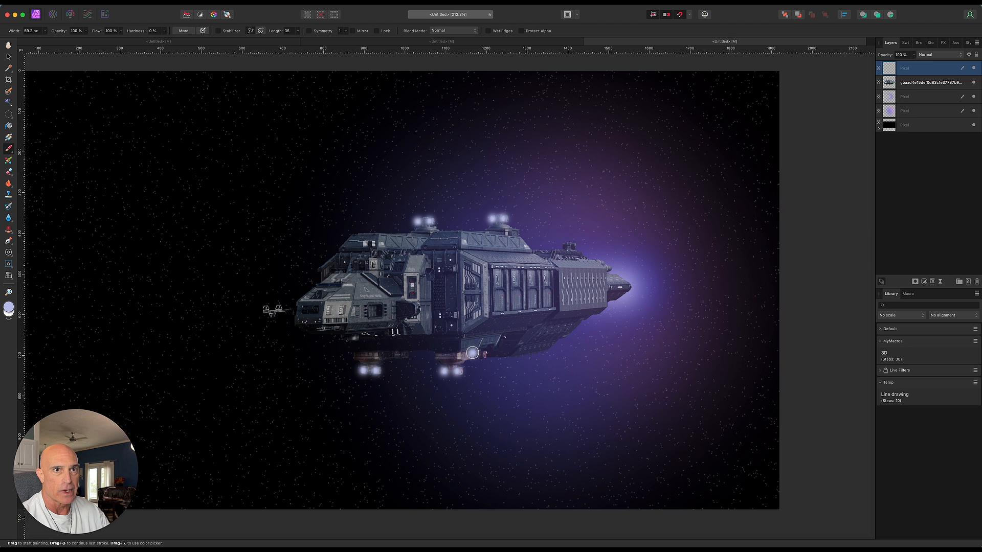
- Add another pixel layer directly above the spaceship and set the brush colour to a stronger blue, 677BE0
click(926, 84)
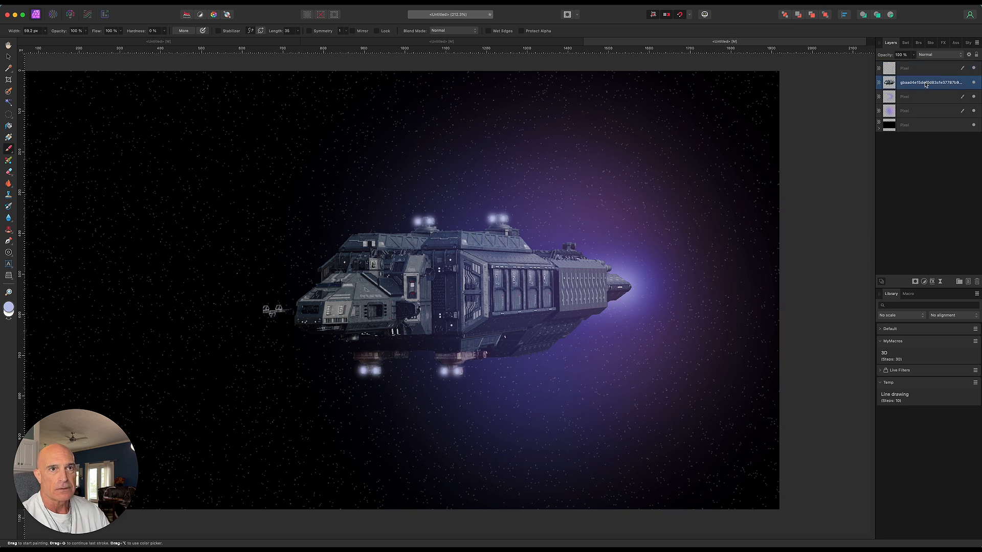
click(968, 282)
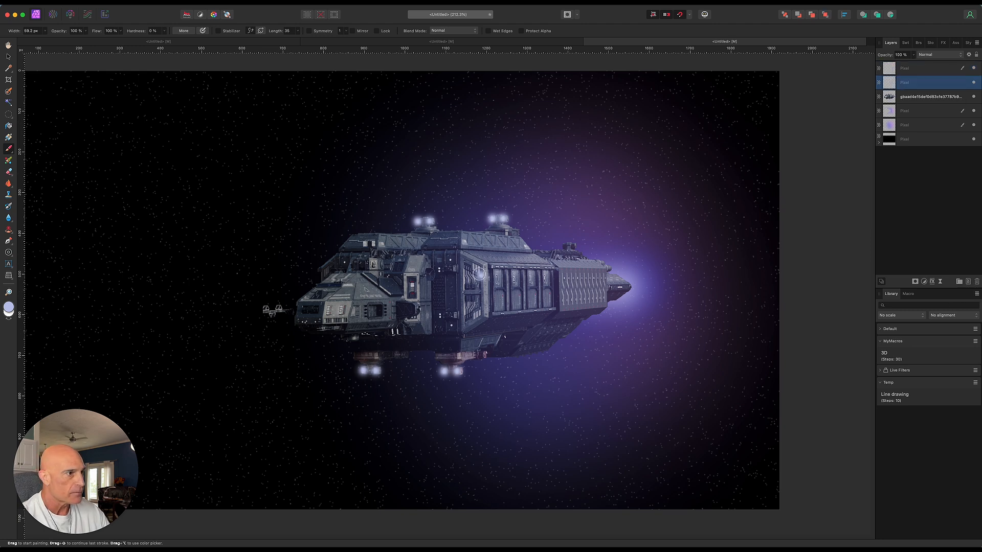
click(8, 308)
drag(109, 330, 111, 338)
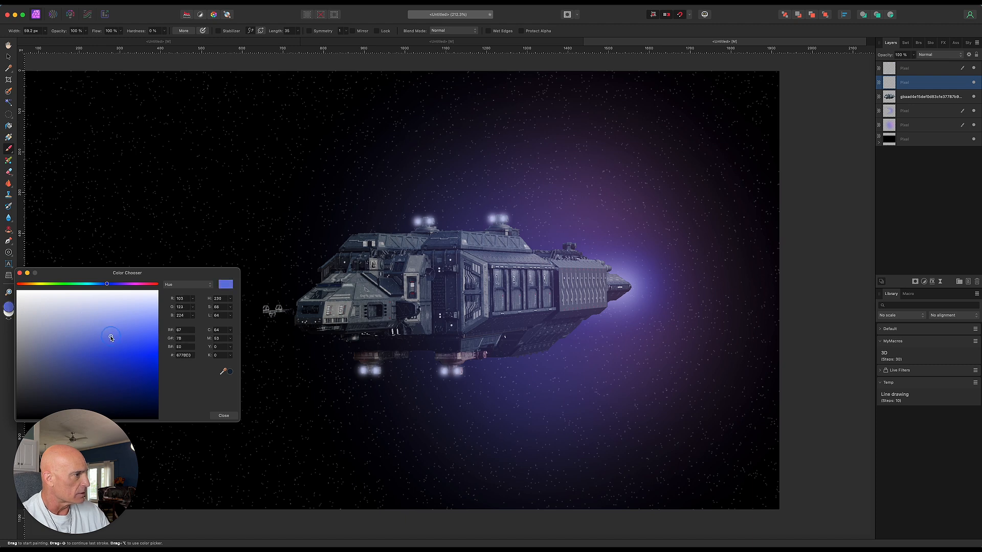
click(223, 416)
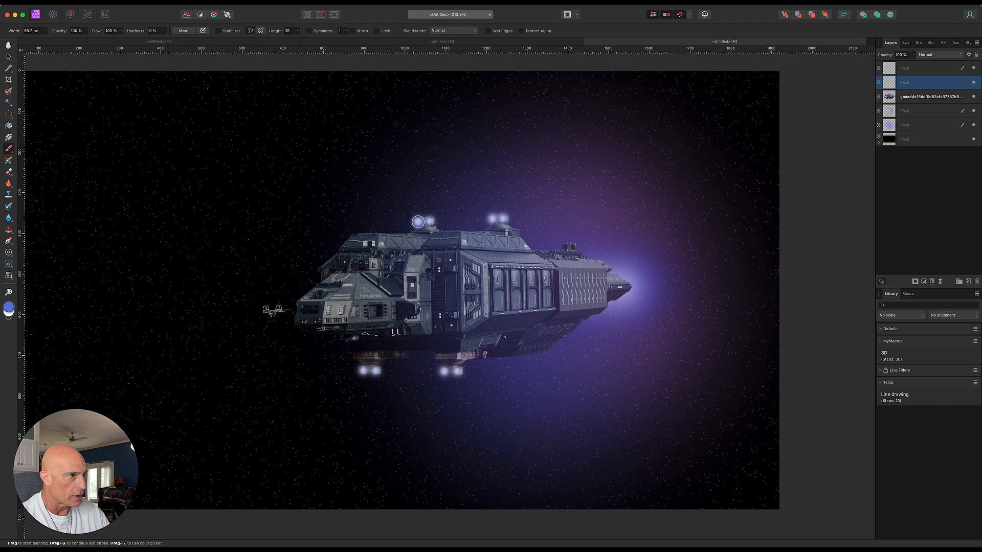
- Dab a blue spot on the front upper lights, stretch it into a wide horizontal streak and centre it on the pair
click(417, 221)
click(8, 57)
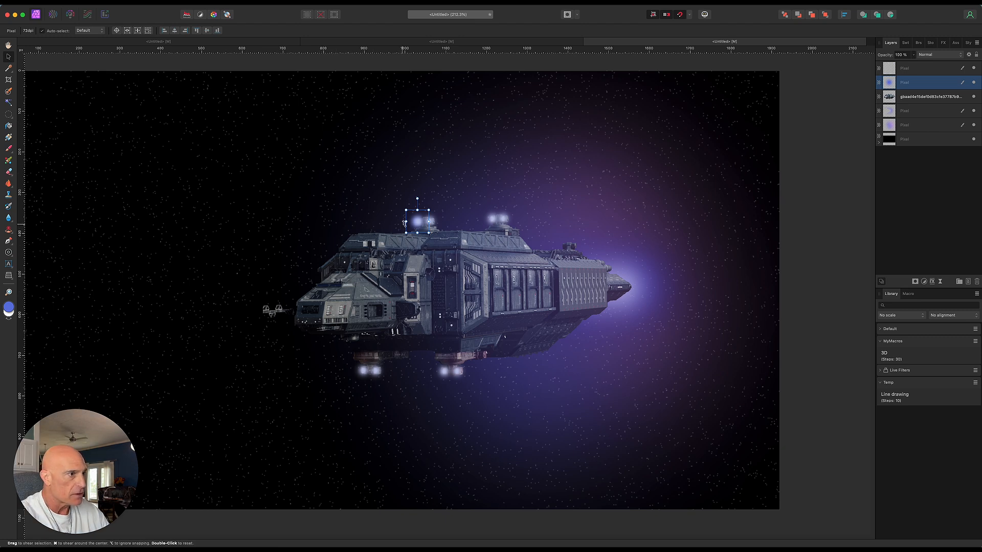
drag(404, 221, 351, 222)
drag(415, 226, 423, 224)
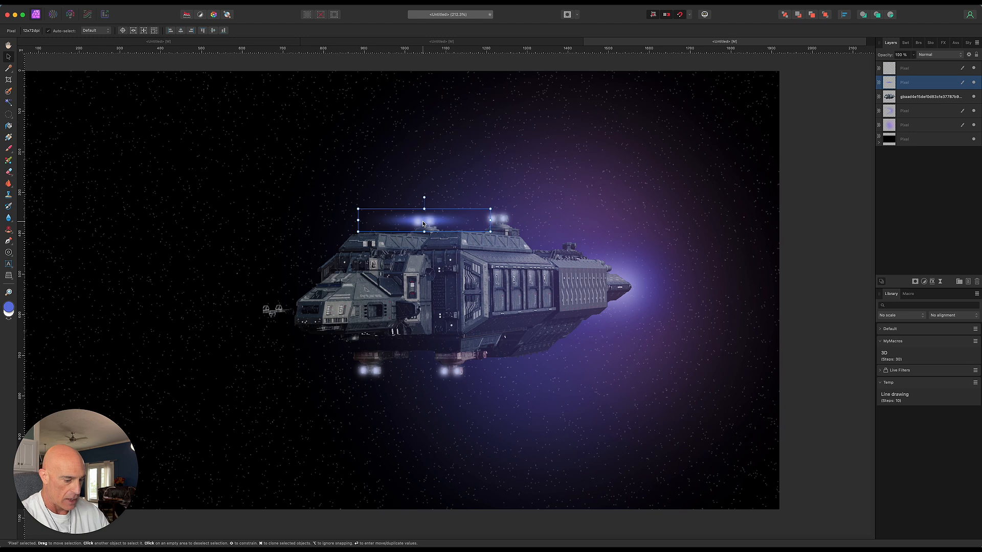
- Duplicate the blue streak onto the other three pairs of lights, above and below the hull
drag(423, 223, 371, 369)
scroll(369, 366, down, 5)
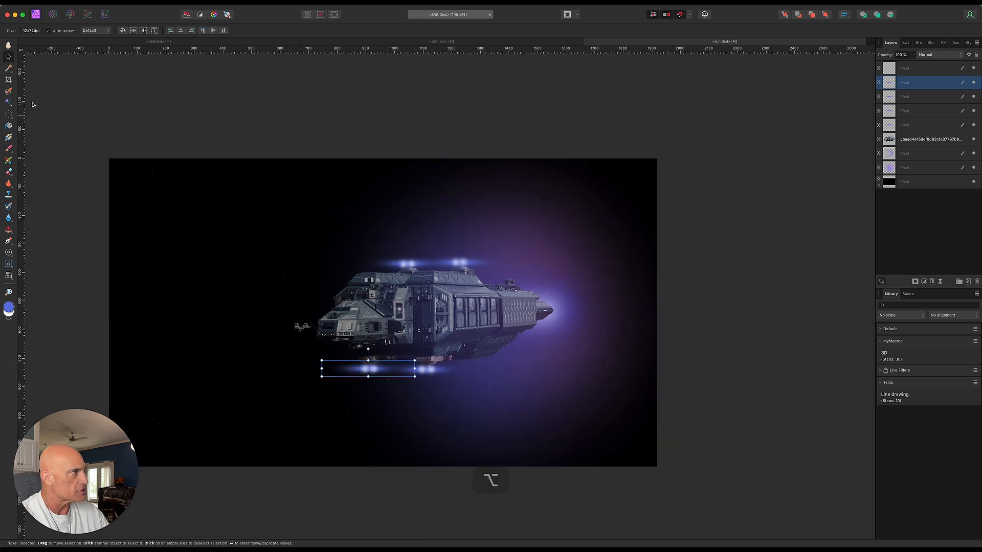
key(space)
drag(293, 307, 403, 278)
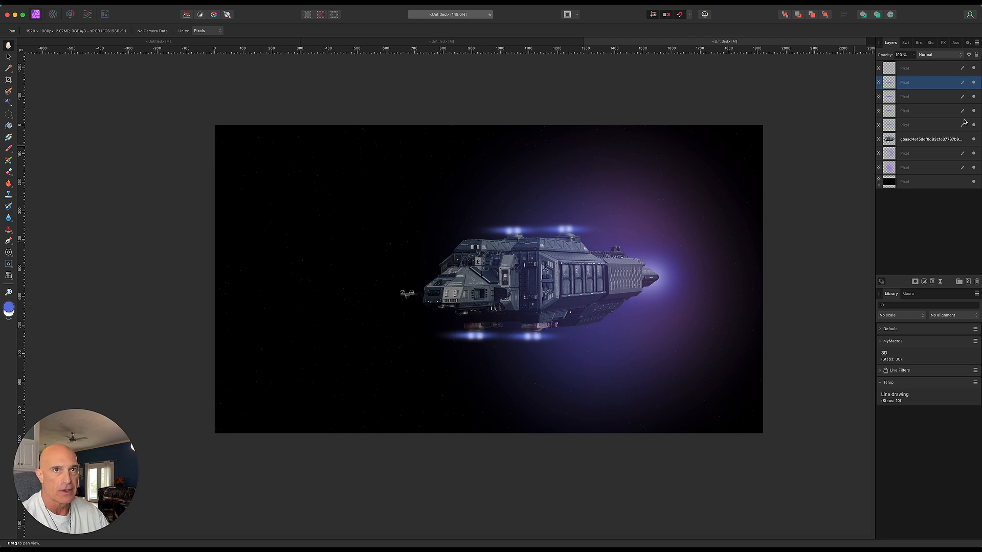
- Search the Pixabay stock images for "planet", place the red cratered planet photo on the canvas, and show its full bounds for transforming
click(931, 45)
click(933, 54)
text(planet)
key(Return)
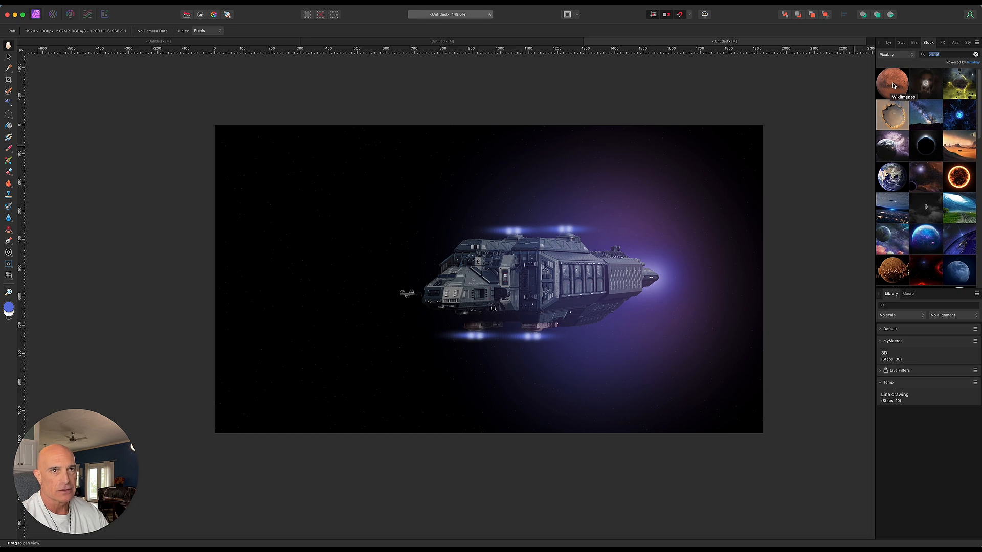
drag(893, 85, 474, 279)
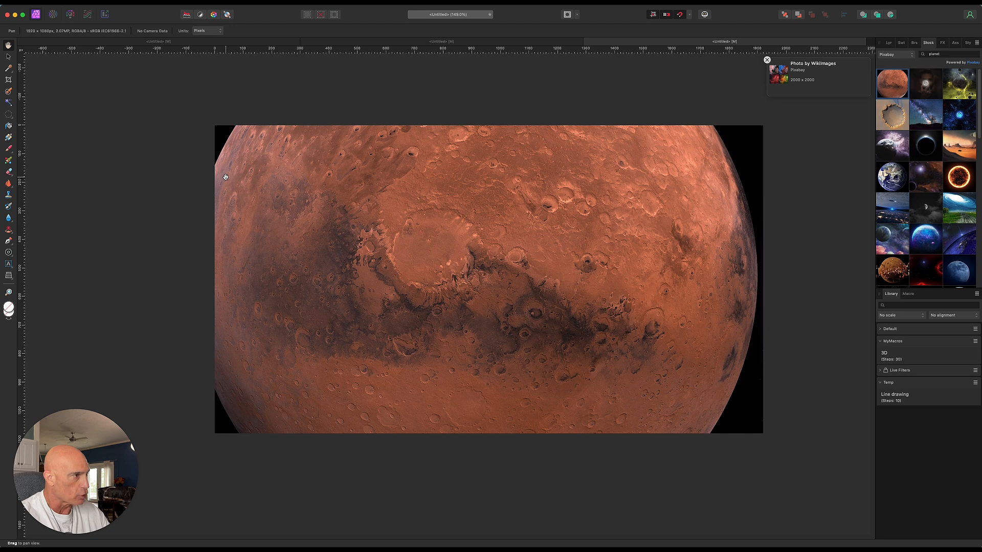
click(8, 56)
scroll(365, 243, down, 3)
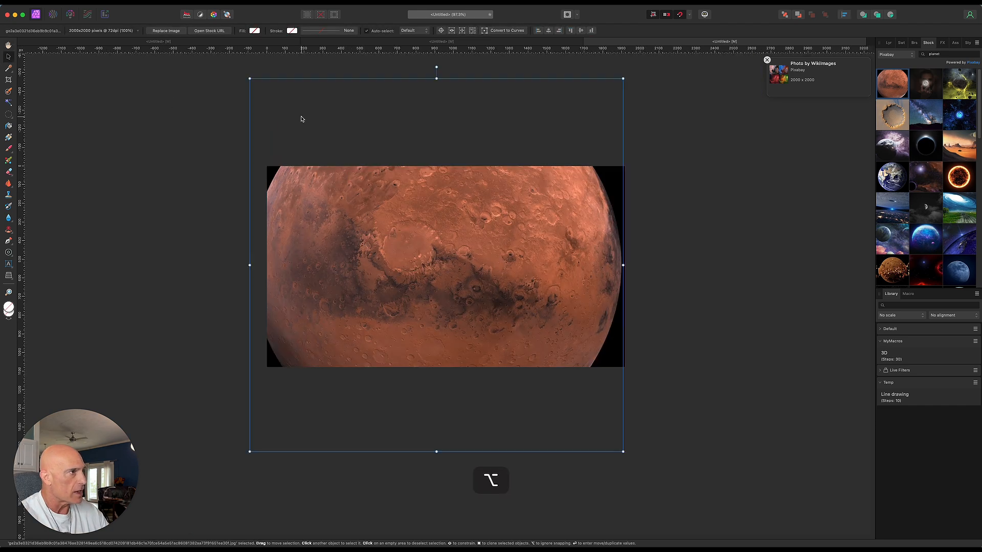
- Shrink the planet photo to fit inside the canvas, position it near the centre, and rasterize its layer
drag(263, 95, 386, 201)
drag(444, 291, 410, 273)
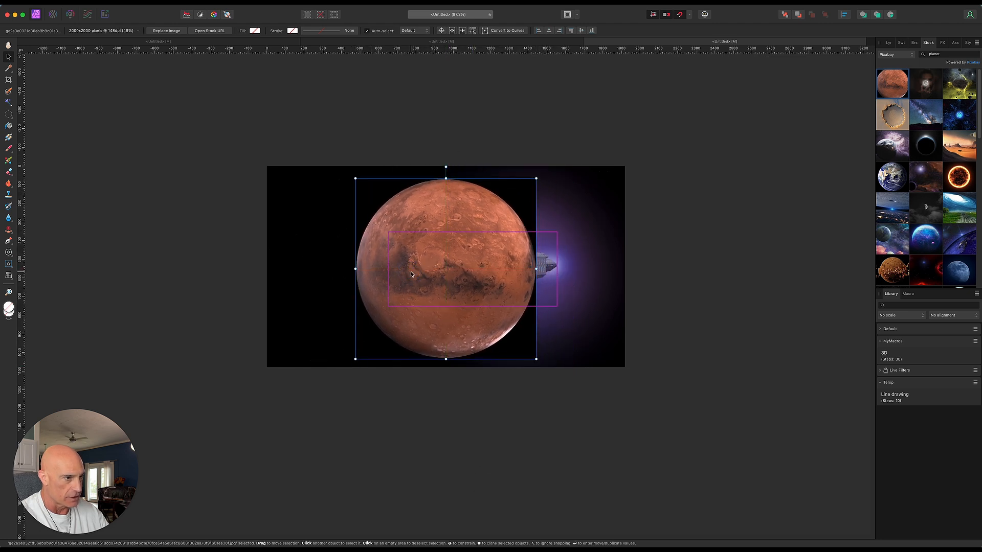
click(888, 43)
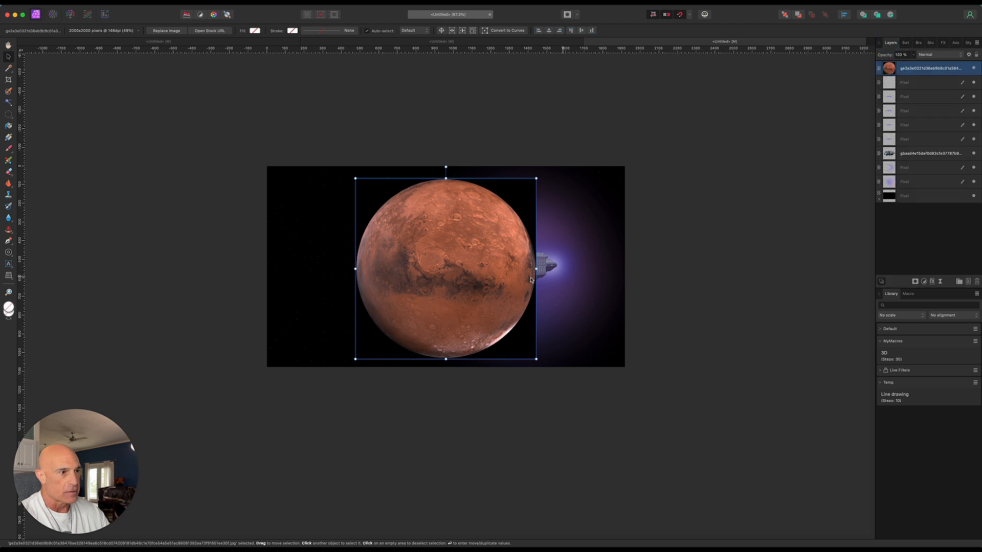
right_click(910, 70)
click(902, 243)
- Draw a circular marquee selection from the planet's centre and nudge it to match the planet's edge
scroll(465, 295, up, 5)
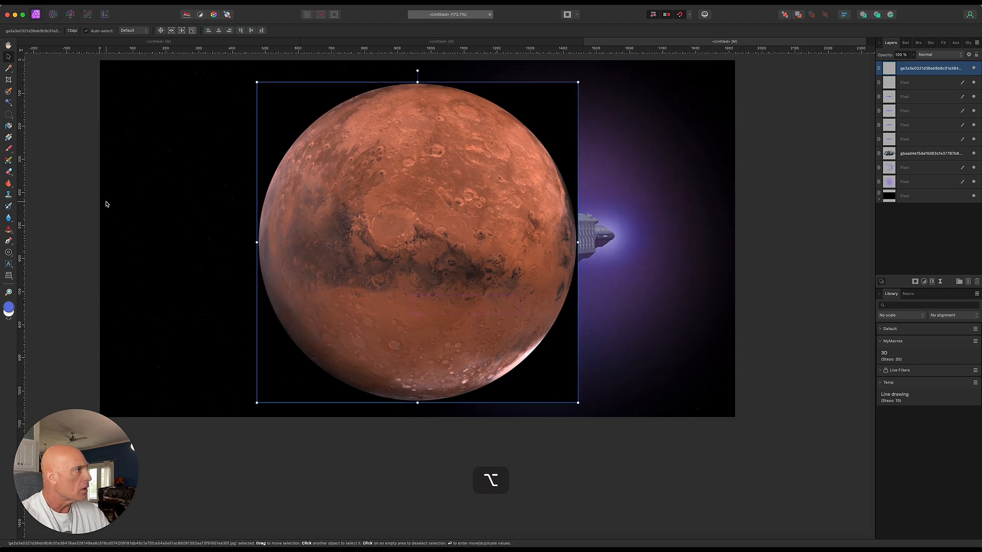
click(9, 117)
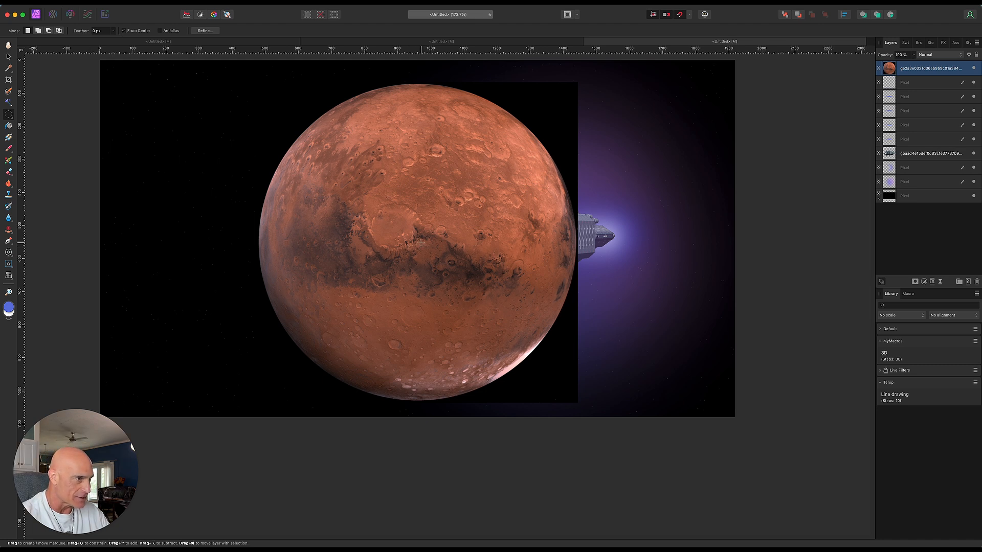
drag(438, 233, 656, 163)
key(Left)
key(Left)
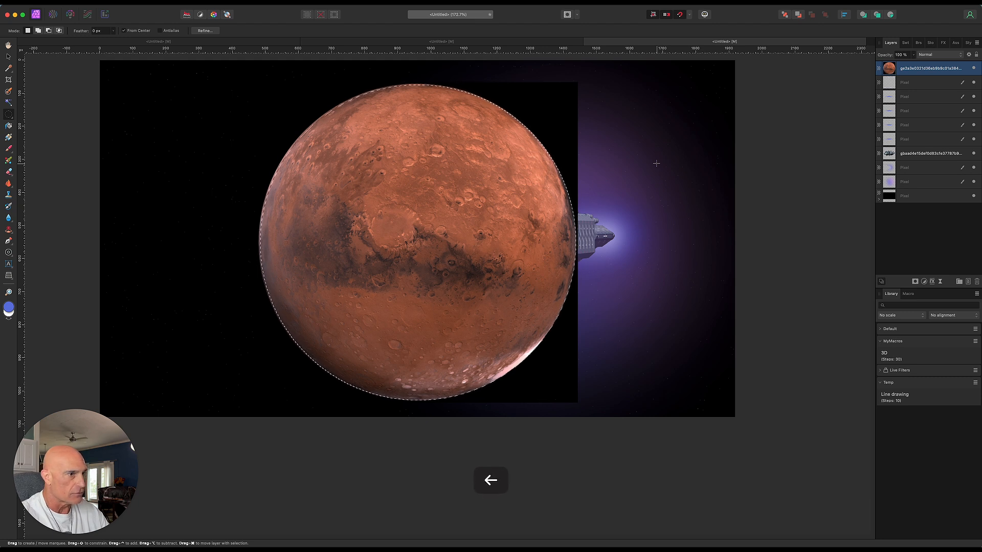
key(Left)
- Copy the selected planet disc onto its own layer, deselect, and delete the original planet layer with the black surround
key(super+c)
key(super+v)
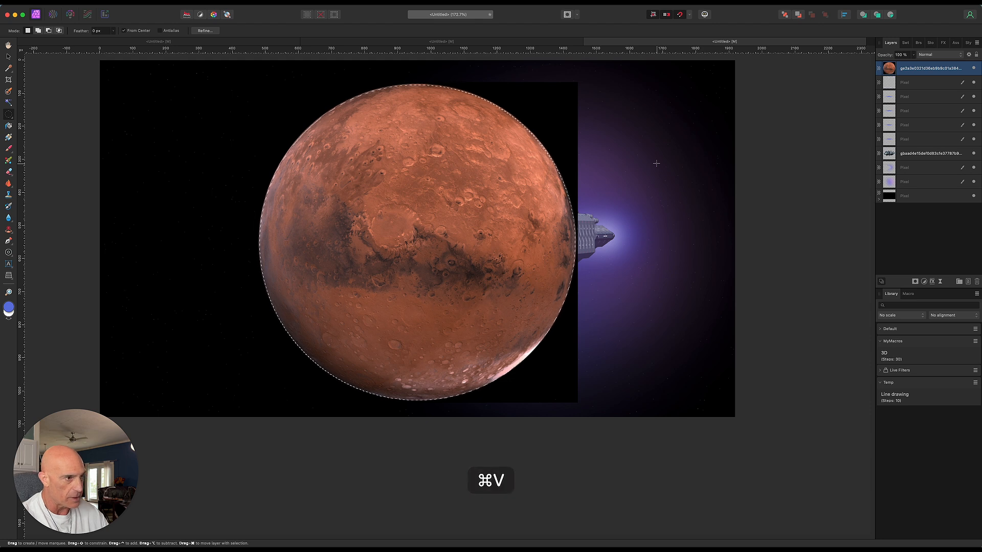
key(super+d)
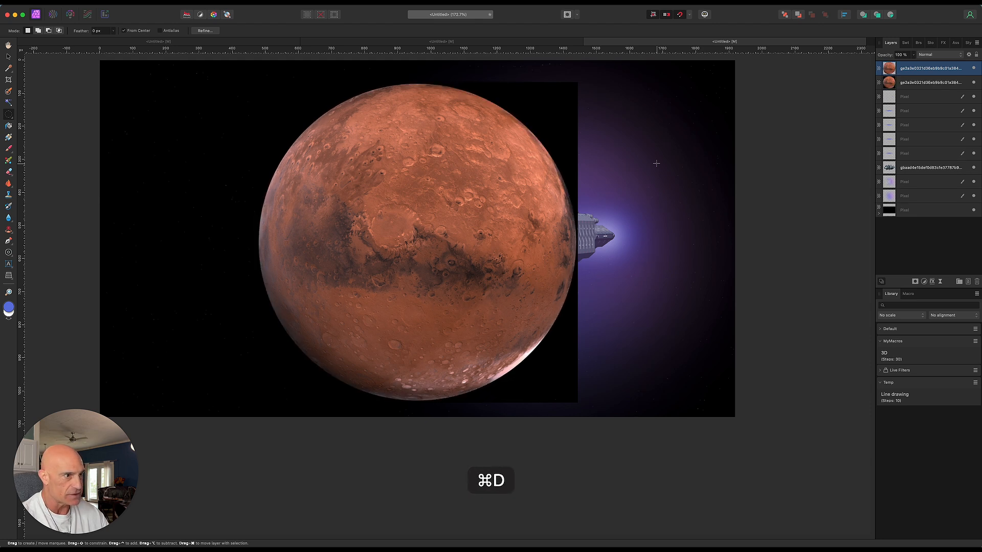
click(934, 85)
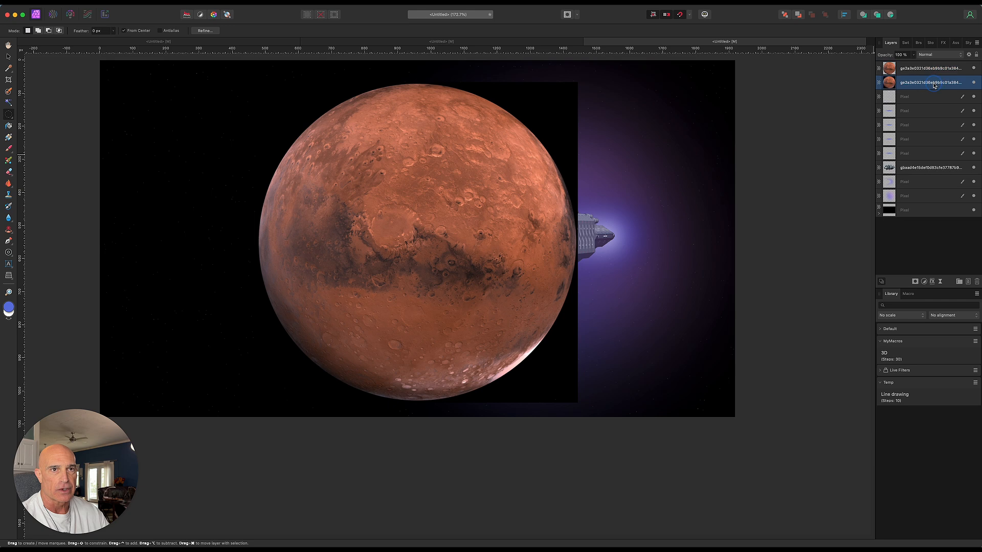
key(Delete)
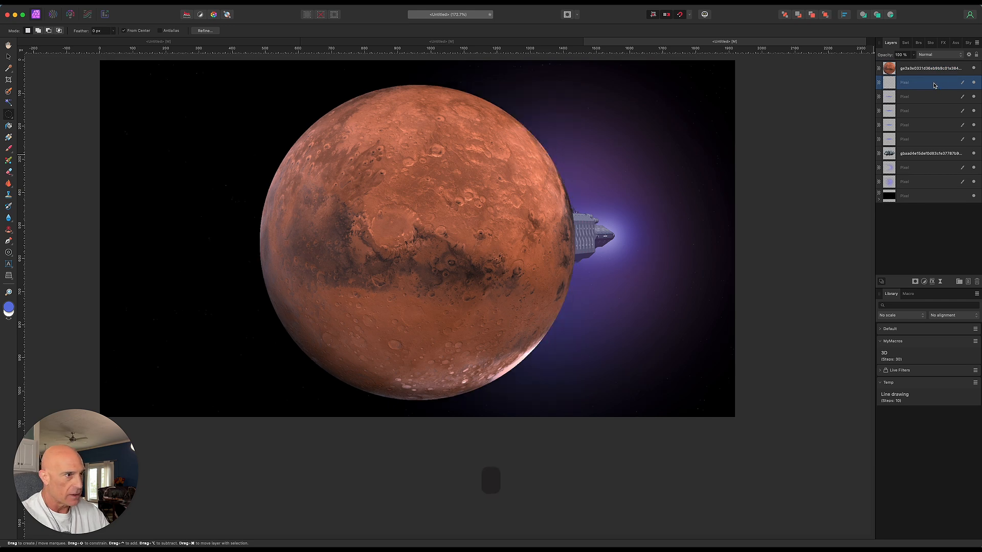
- Move the cut-out planet partly off the canvas's upper-left corner and enlarge it slightly
alt+scroll(552, 258, down, 4)
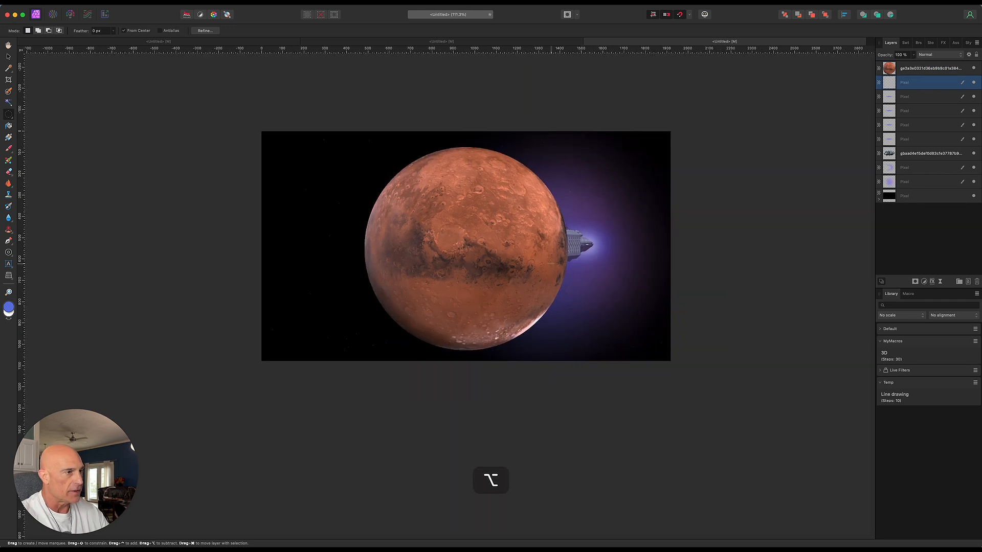
key(v)
click(545, 213)
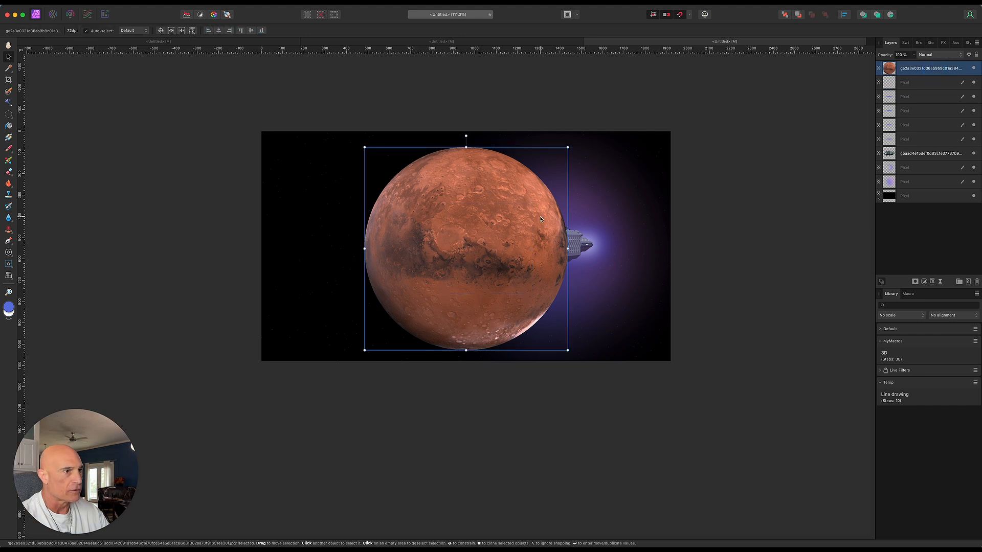
drag(451, 258, 294, 185)
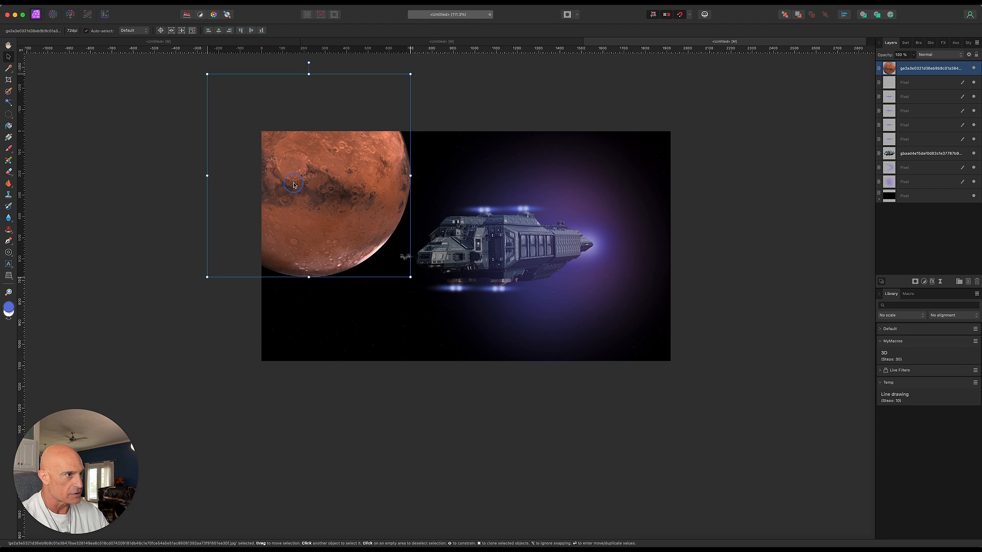
drag(409, 277, 420, 292)
- Place the planet layer directly beneath the spaceship layer and enlarge the planet a little more
drag(931, 74, 930, 163)
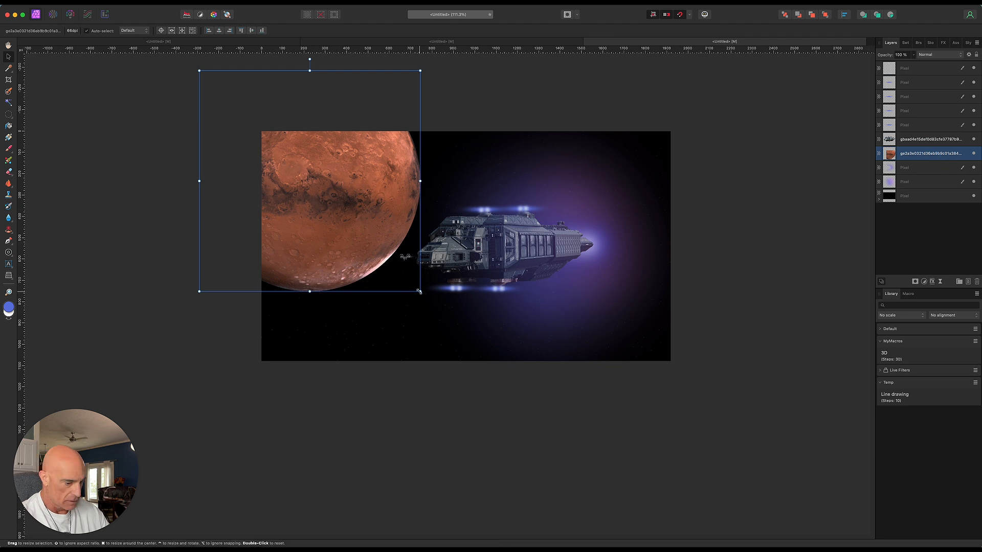
drag(420, 291, 422, 295)
click(908, 270)
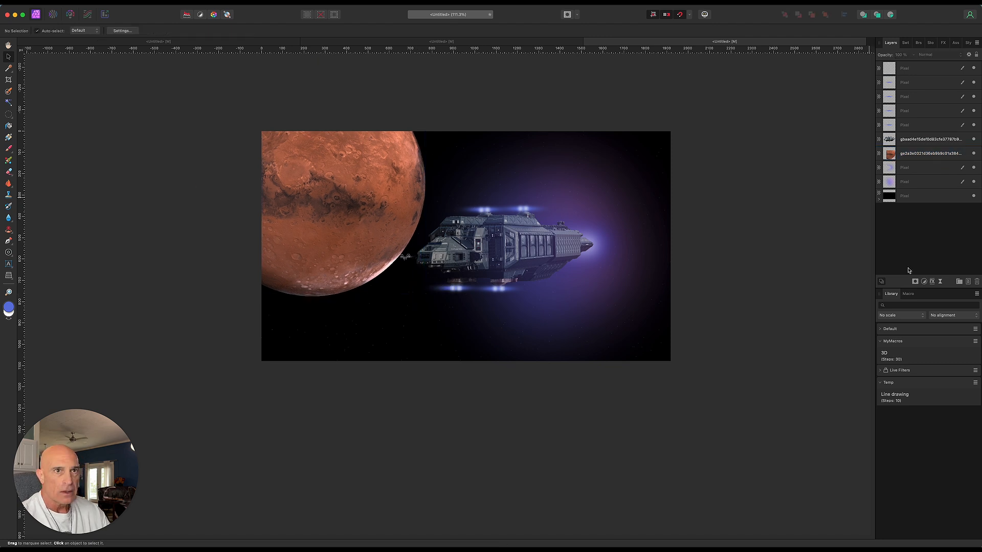
- Add a Recolor adjustment and nest it inside the planet layer so it affects only the planet
click(925, 156)
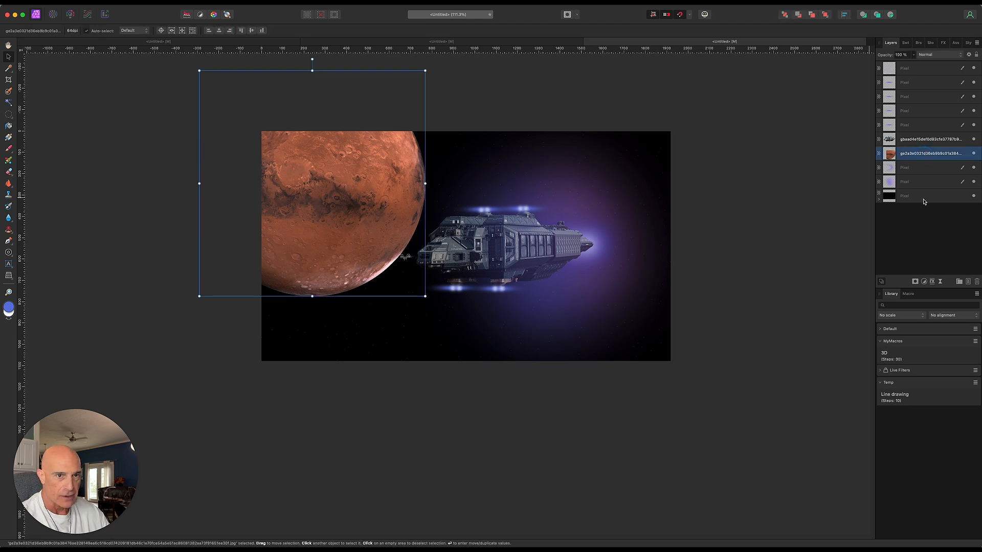
click(925, 282)
click(896, 189)
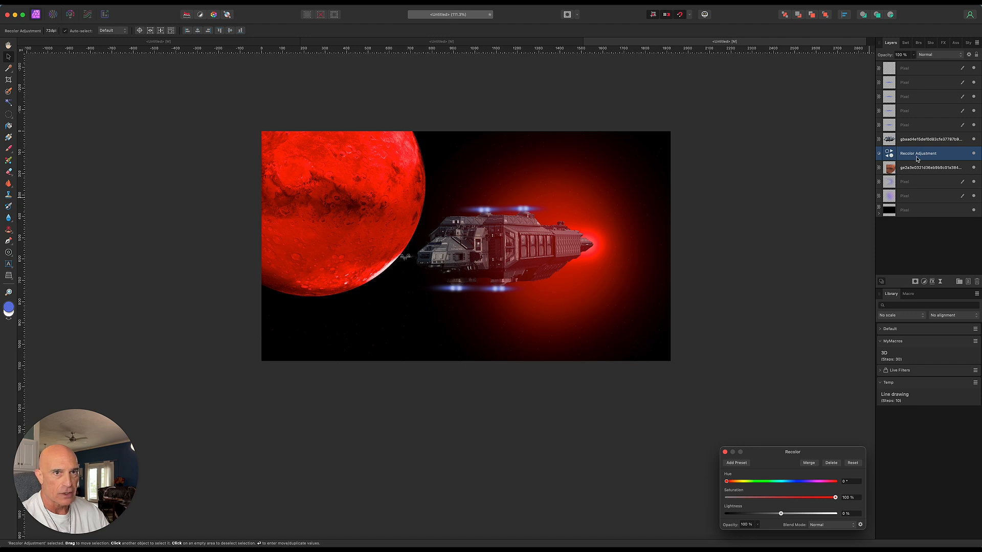
drag(917, 157, 889, 168)
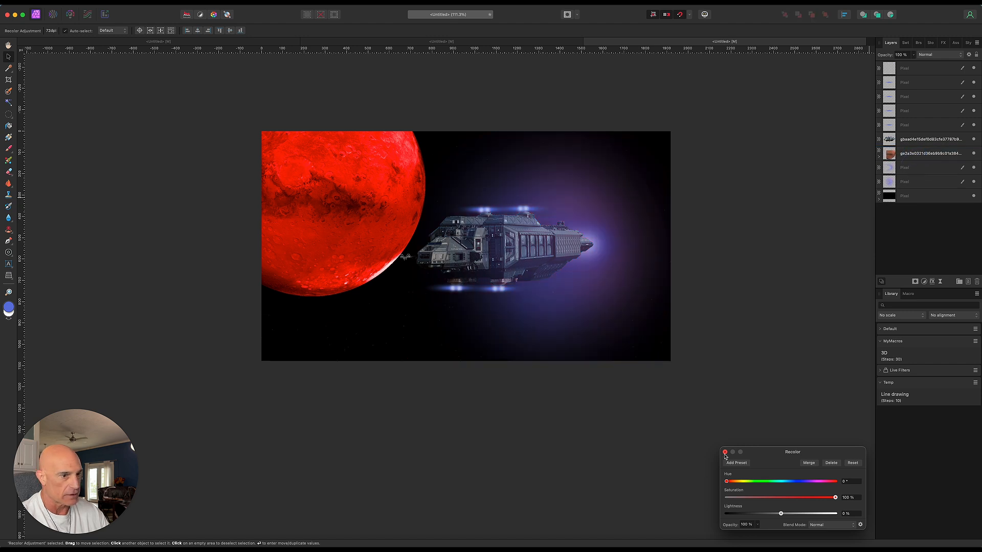
- Recolour the planet dark blue with hue 208.9°, saturation 48% and strongly reduced lightness, and shift it further toward the upper-left corner
drag(728, 482, 744, 515)
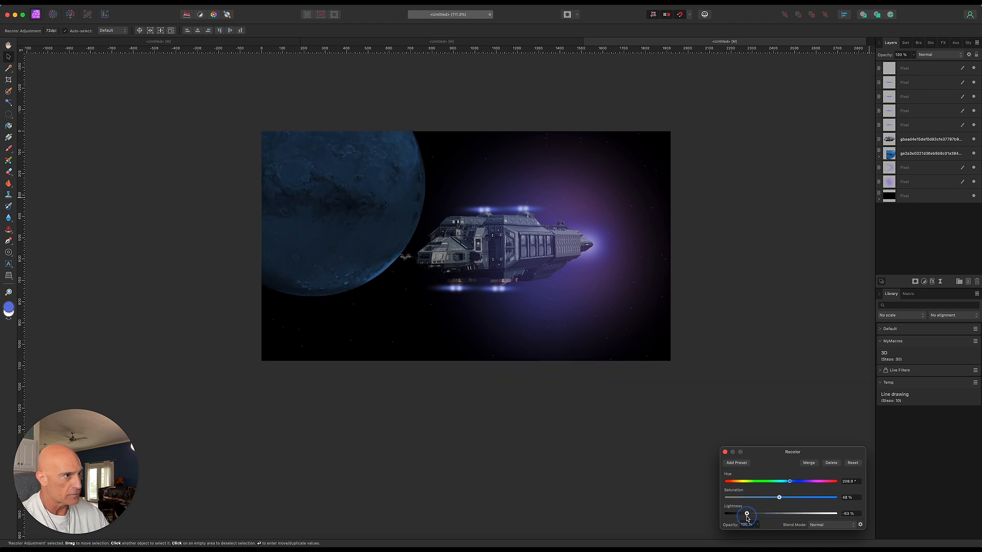
click(724, 452)
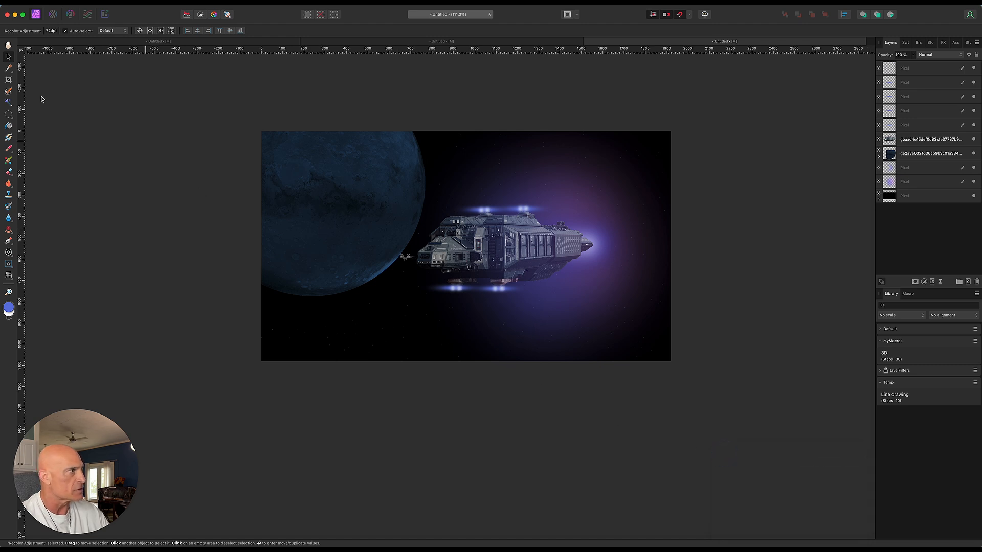
drag(341, 222, 328, 204)
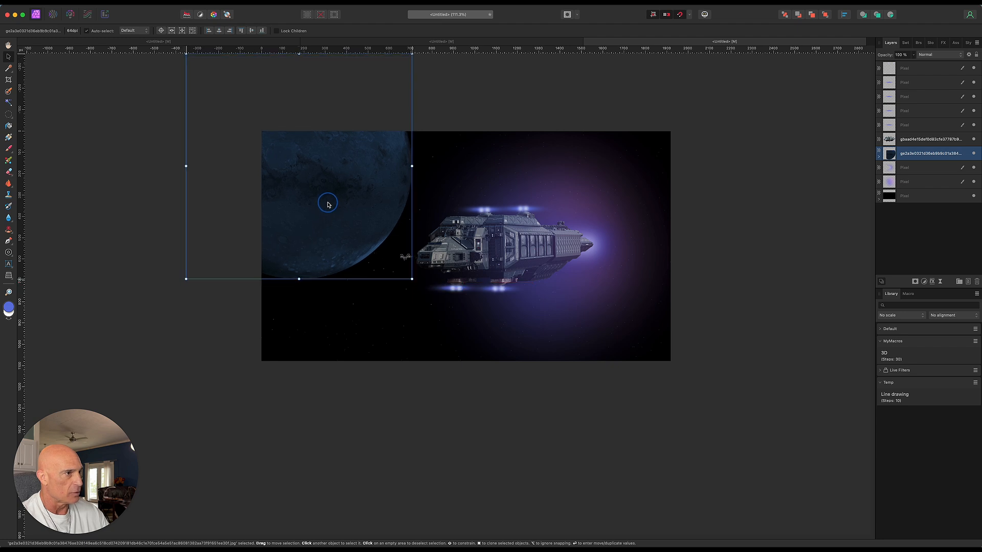
key(super+d)
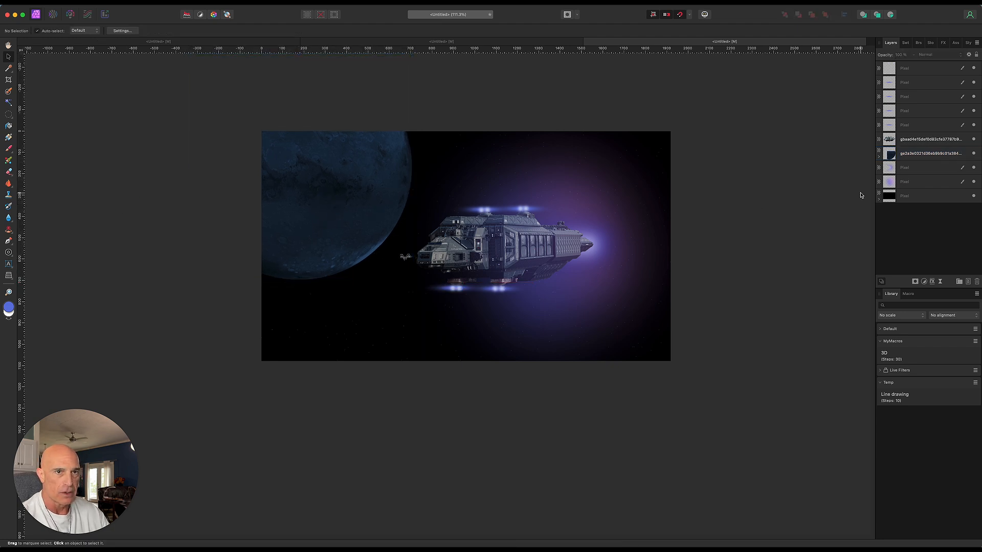
- Add a new pixel layer directly beneath the planet and set the Paint Brush flow to 35%
click(927, 172)
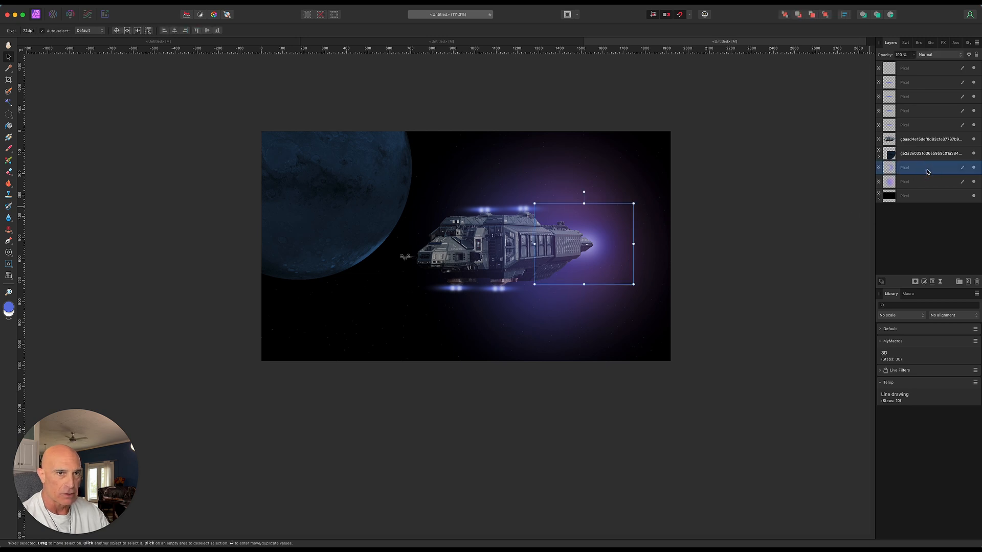
click(968, 282)
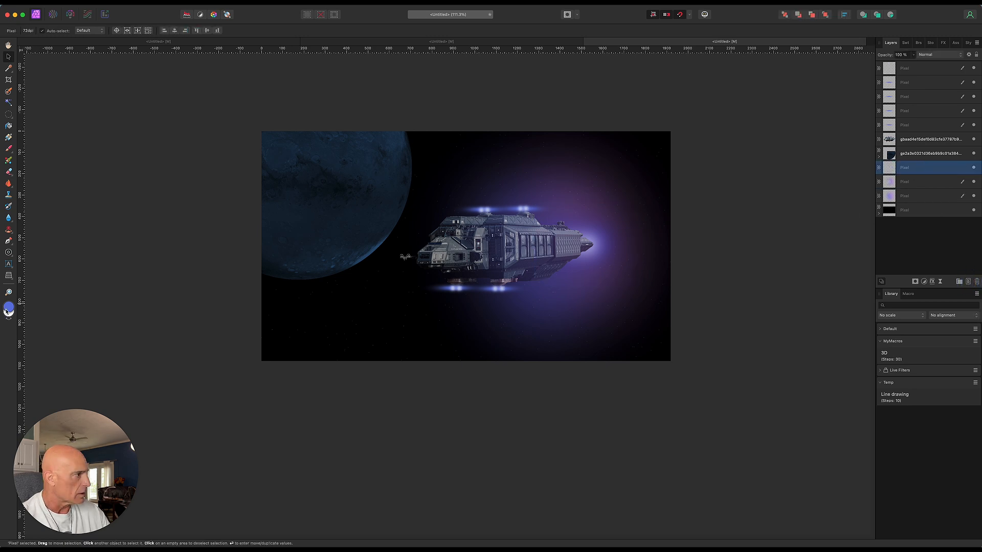
click(8, 148)
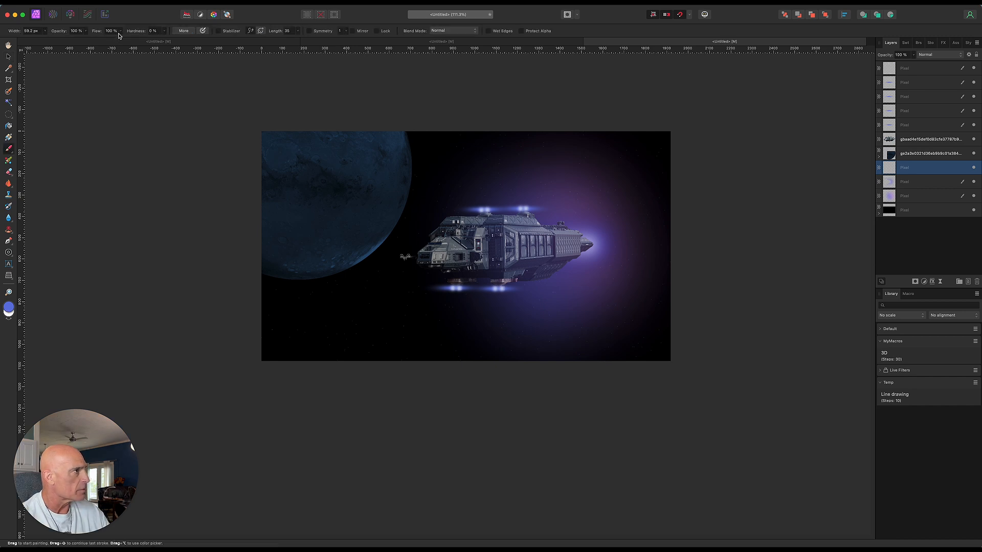
drag(122, 32, 73, 49)
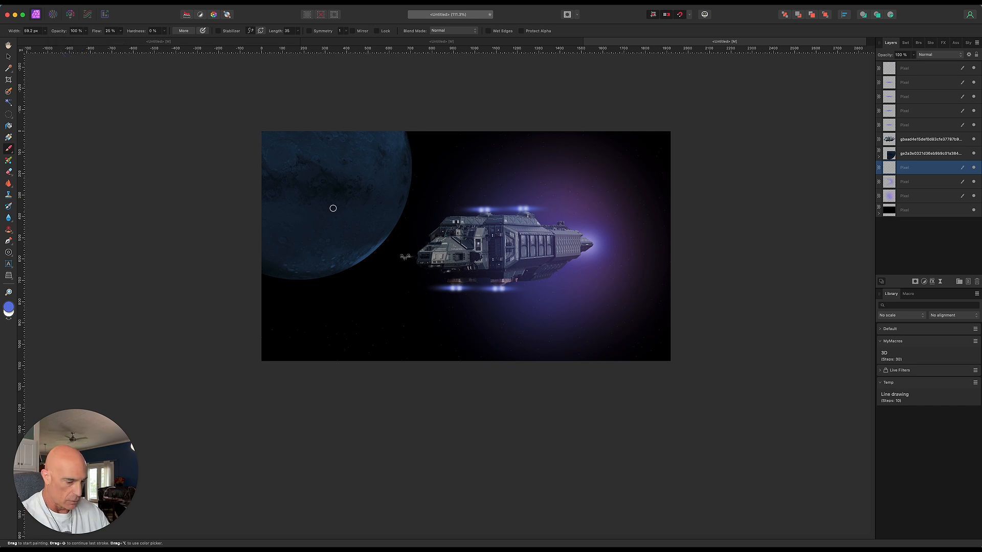
- Enlarge the brush to 2238.2 px, set its flow to about 45%, and paint a soft blue glow around the planet
key(bracketright)
key(bracketright)
key(bracketright)
key(bracketright)
key(bracketright)
key(bracketright)
key(bracketright)
key(bracketright)
key(bracketright)
key(bracketright)
key(bracketright)
key(bracketright)
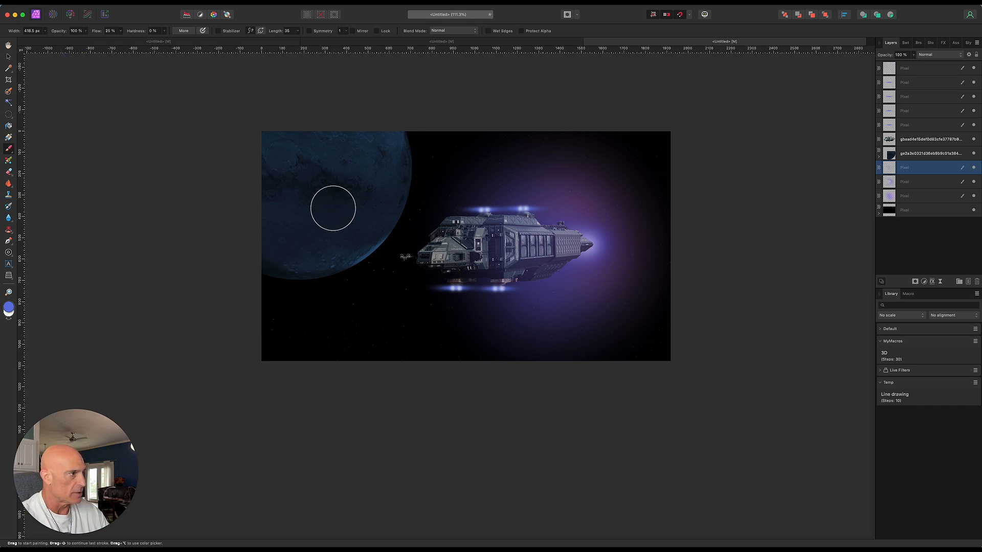
drag(121, 32, 132, 46)
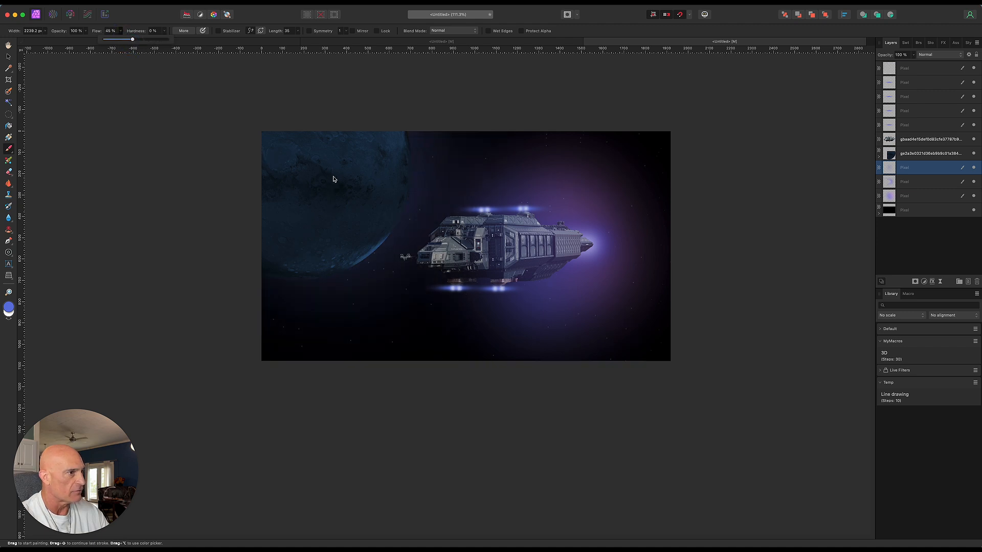
alt+scroll(333, 180, up, 3)
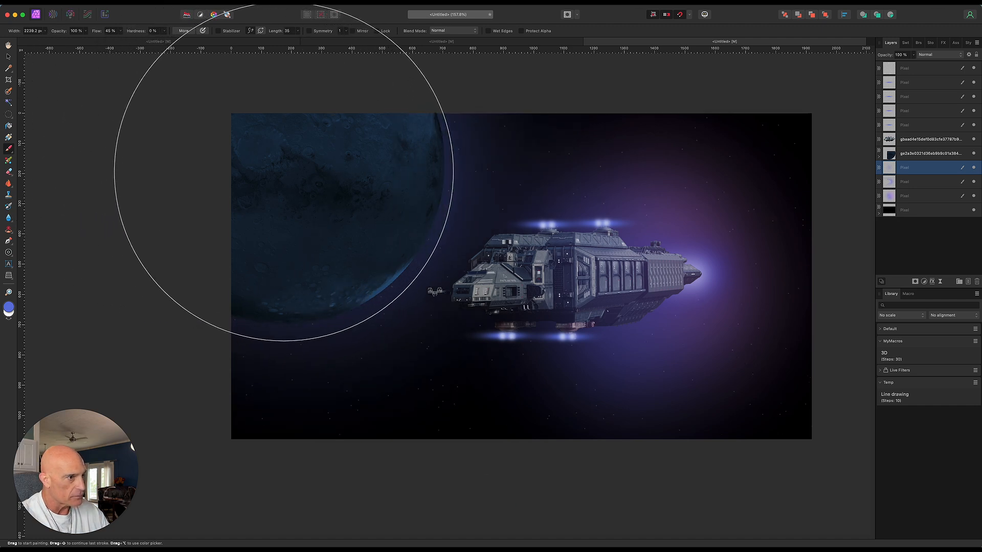
drag(142, 169, 325, 309)
- Reduce the brush flow to 23% and paint a faint blue haze across the dark space around the planet and spaceship
scroll(358, 309, down, 3)
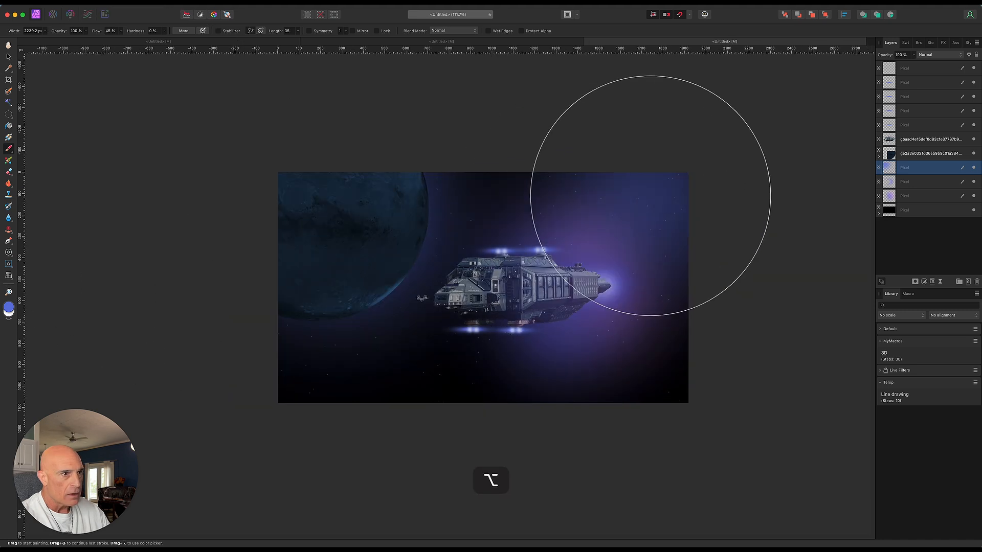
click(121, 31)
drag(121, 39, 104, 41)
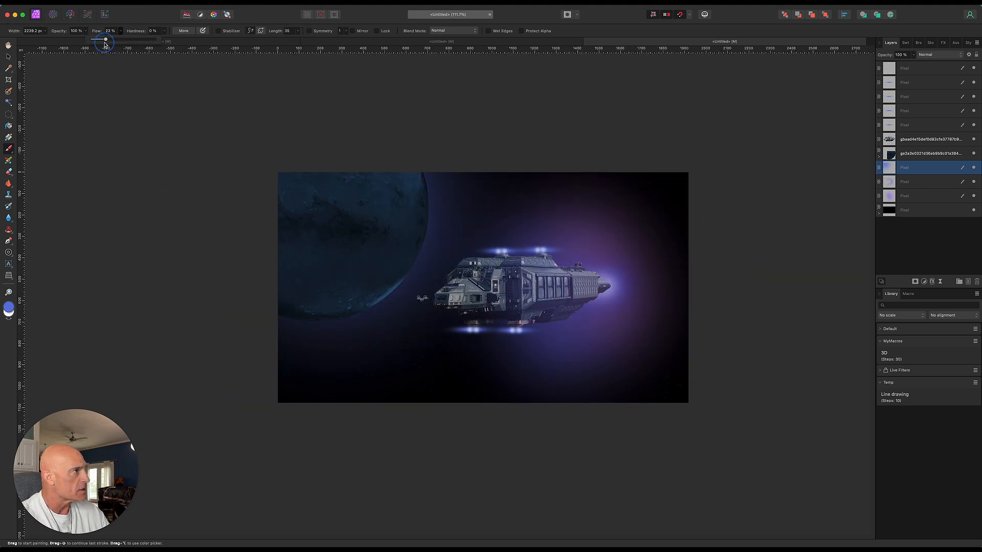
drag(440, 189, 637, 177)
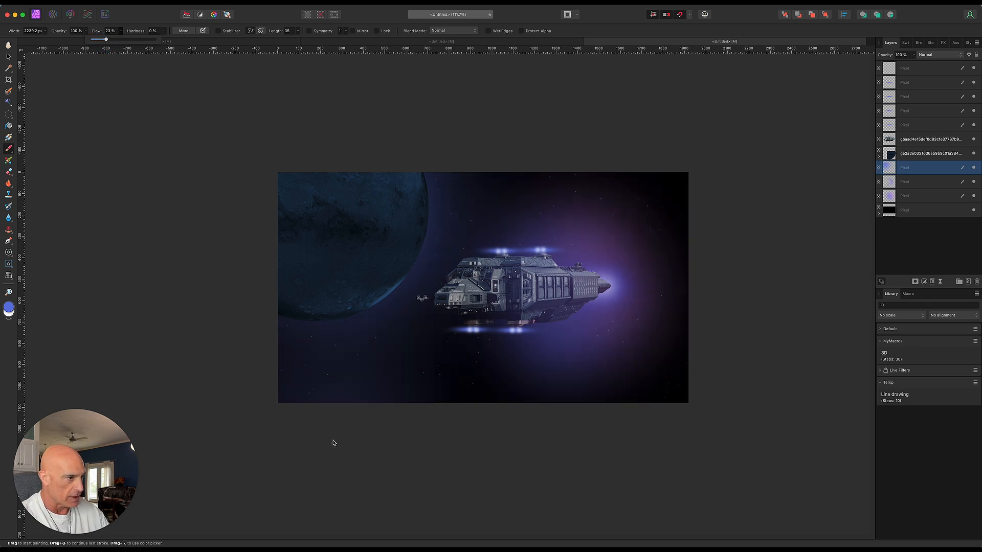
drag(333, 443, 679, 385)
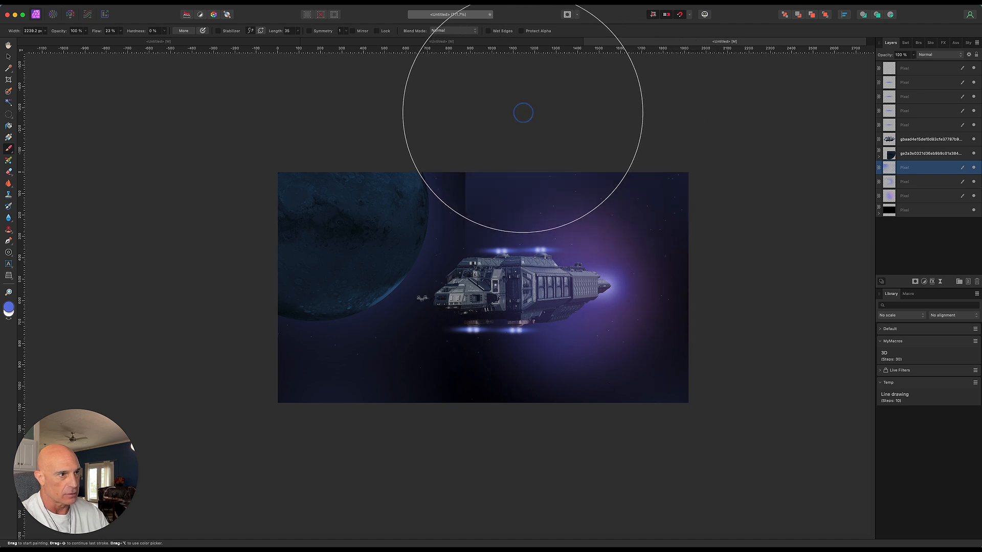
click(432, 434)
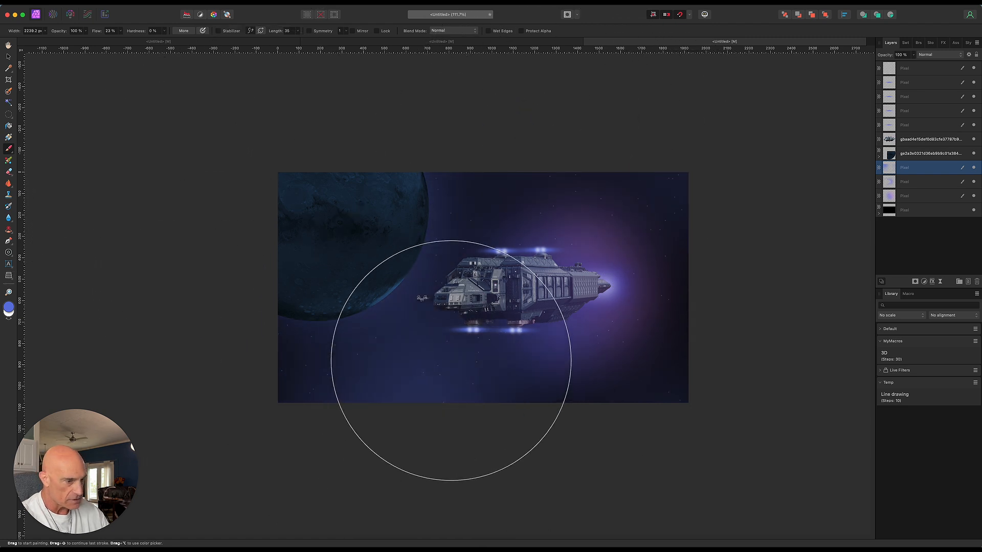
click(465, 362)
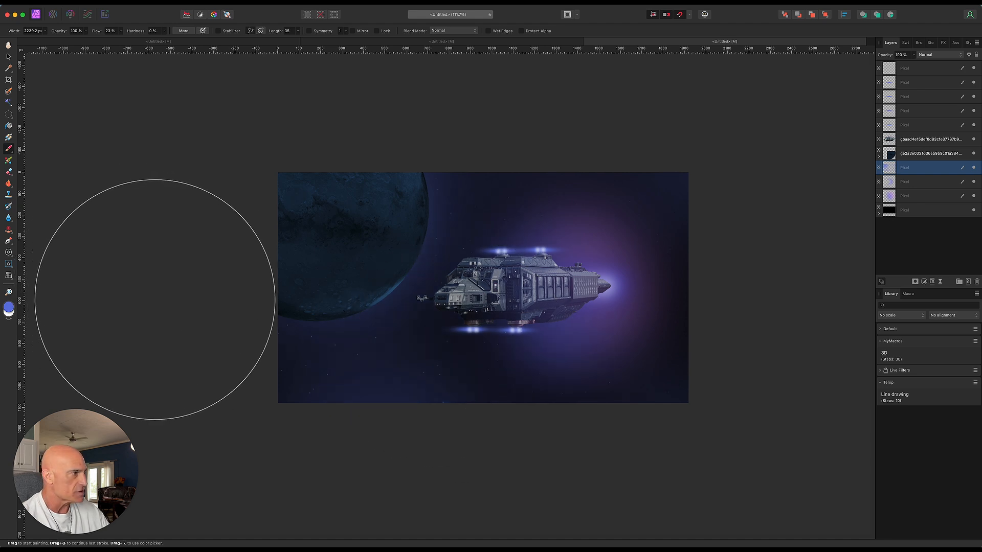
- Add a new pixel layer above all the others and flood fill it with dark grey 4F4F4F
click(941, 73)
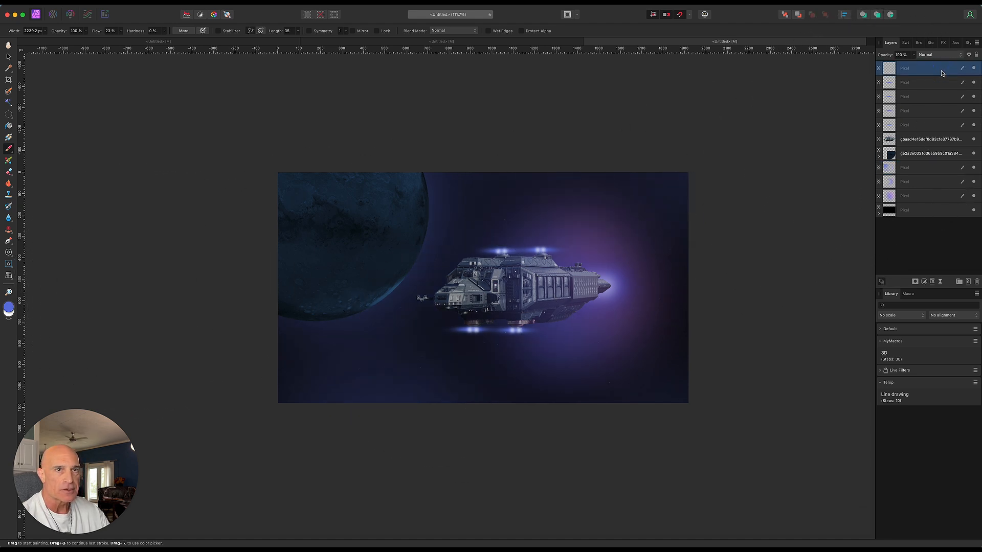
click(968, 282)
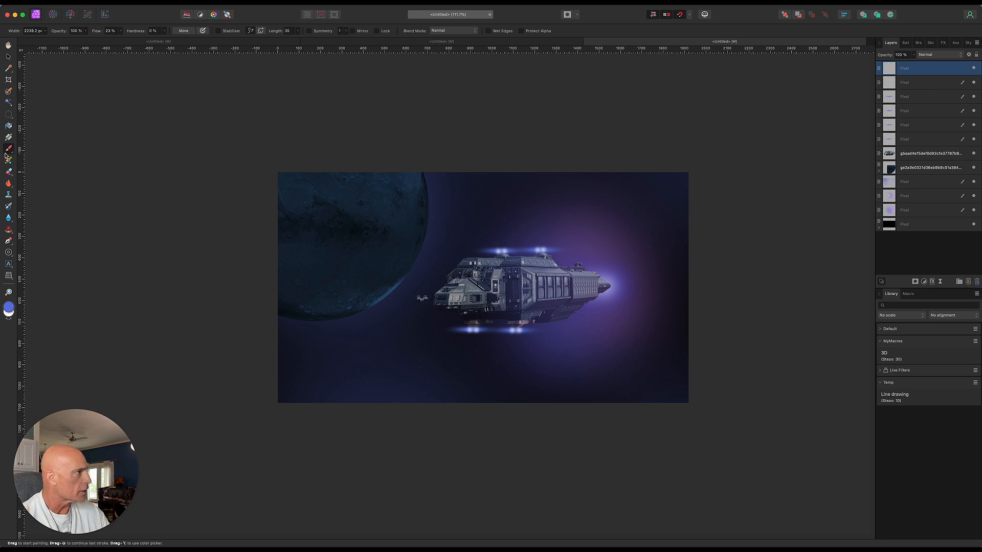
click(9, 127)
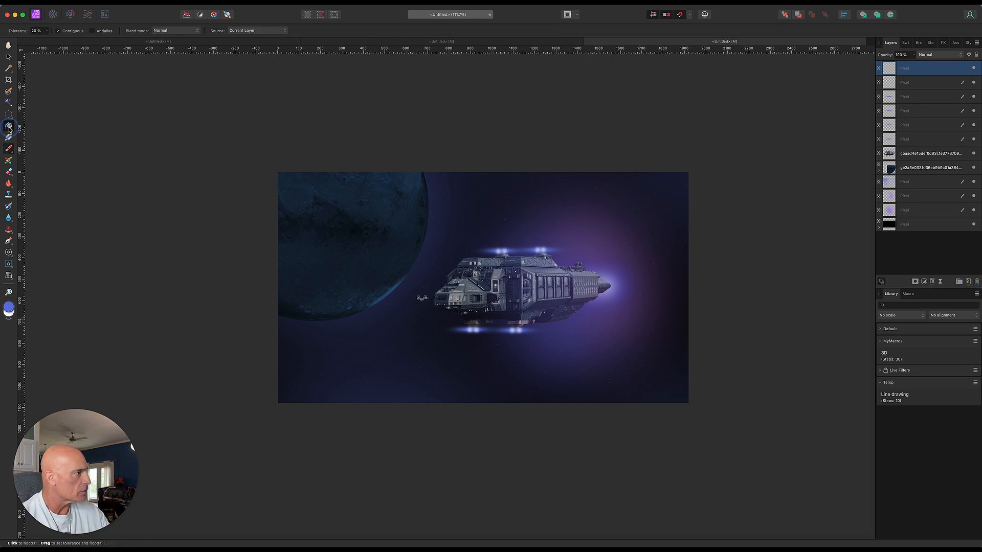
double_click(8, 309)
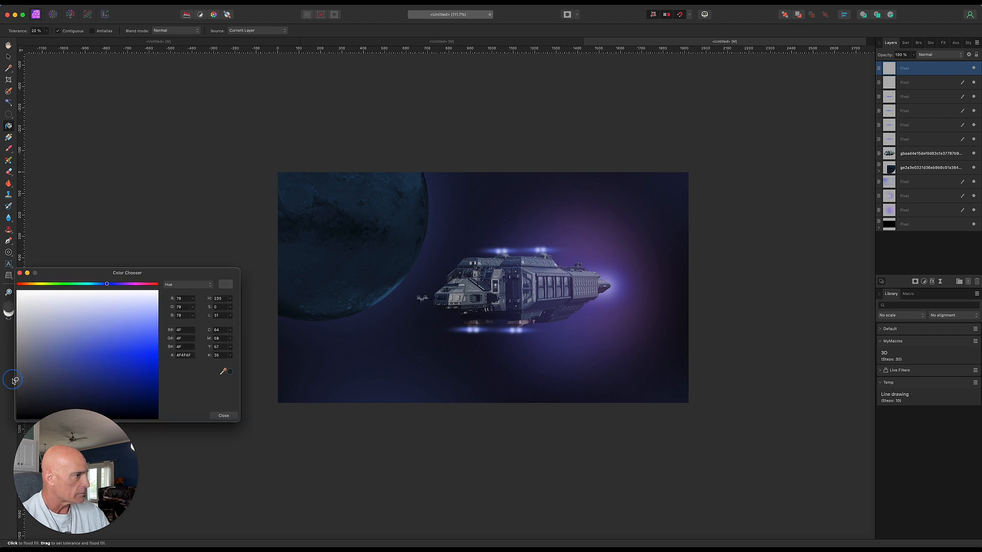
click(224, 415)
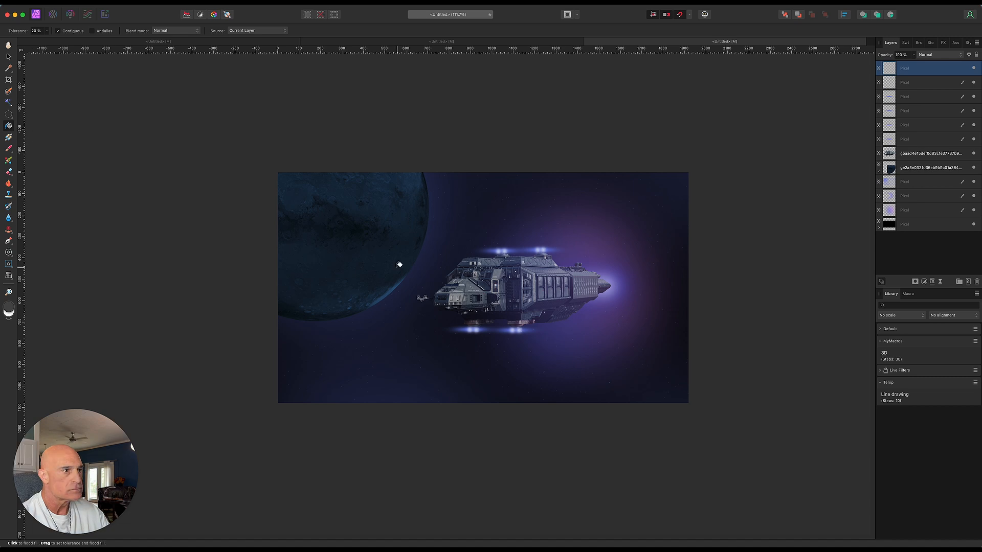
click(435, 226)
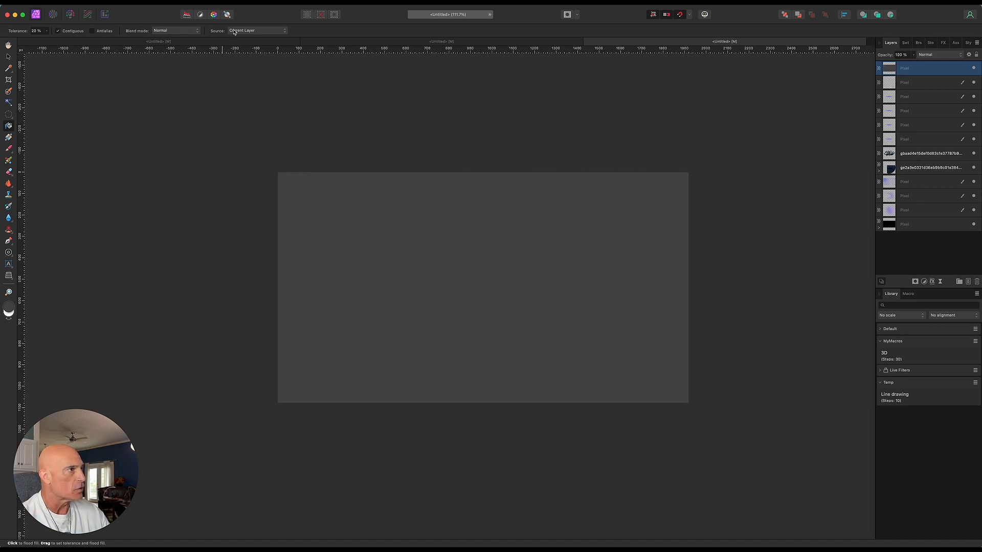
- Apply an Add Noise filter to the grey layer with 50% intensity, Gaussian and monochromatic
click(226, 3)
mouse_move(233, 51)
click(332, 58)
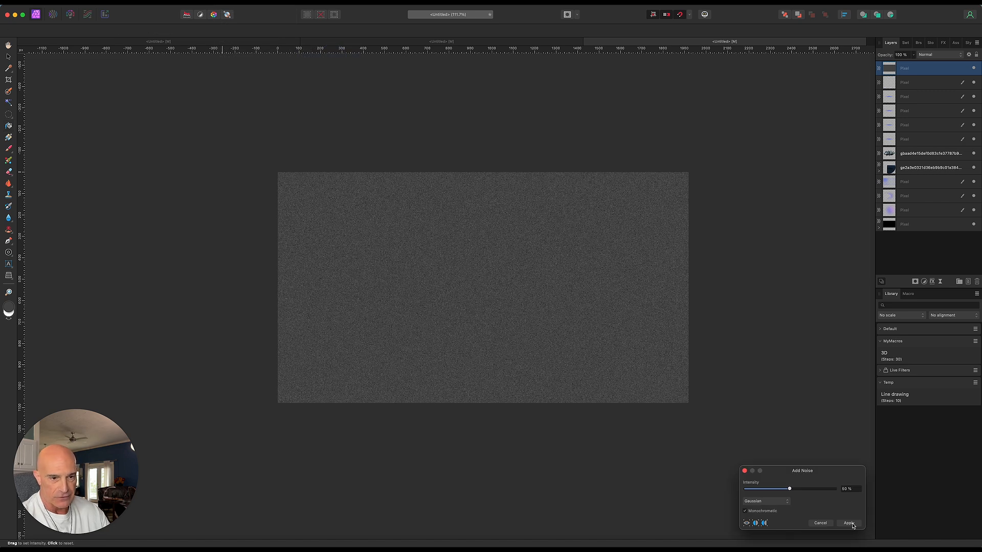
click(849, 524)
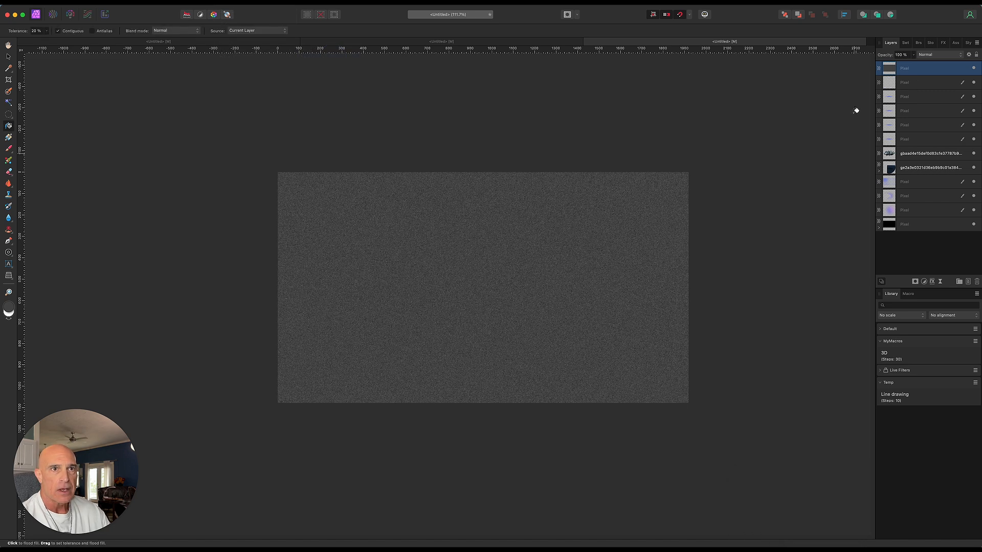
- Blend the grey noise layer over the scene with Color Dodge and lower its opacity to 43%
click(934, 57)
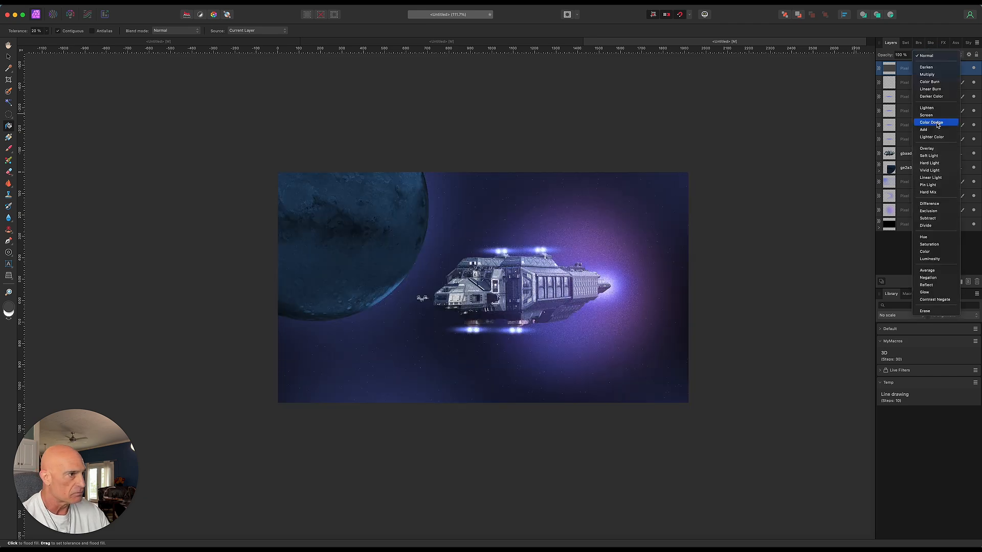
click(937, 123)
click(913, 54)
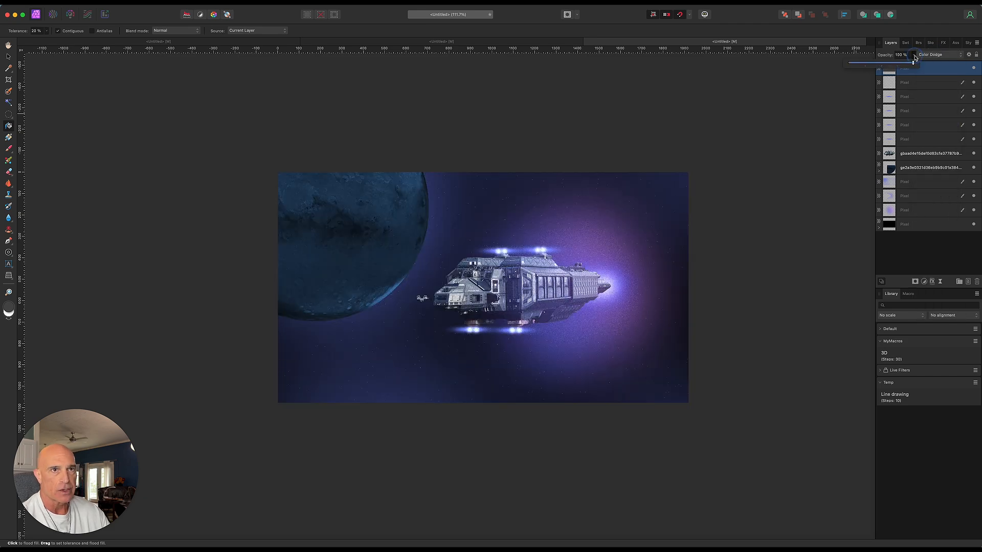
drag(913, 64, 877, 71)
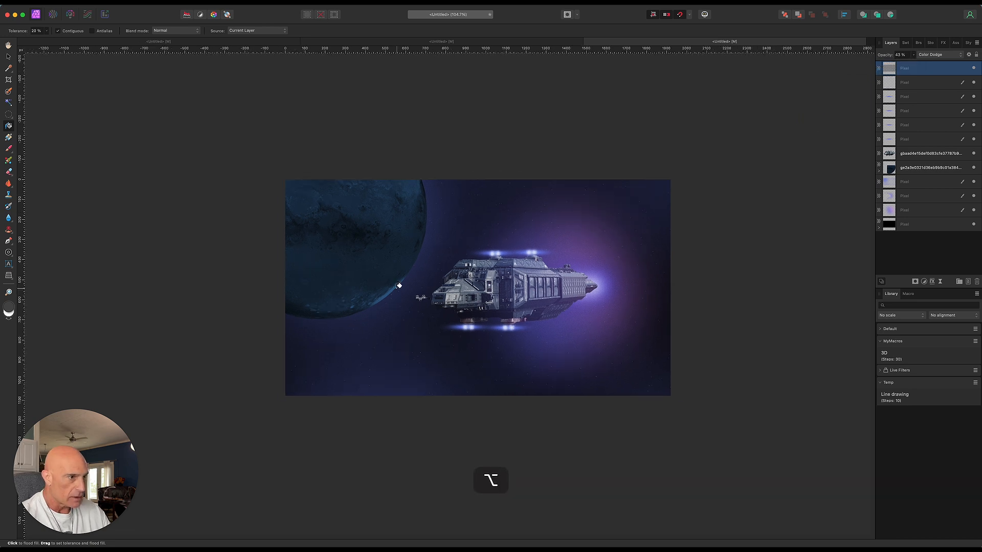
scroll(399, 285, up, 4)
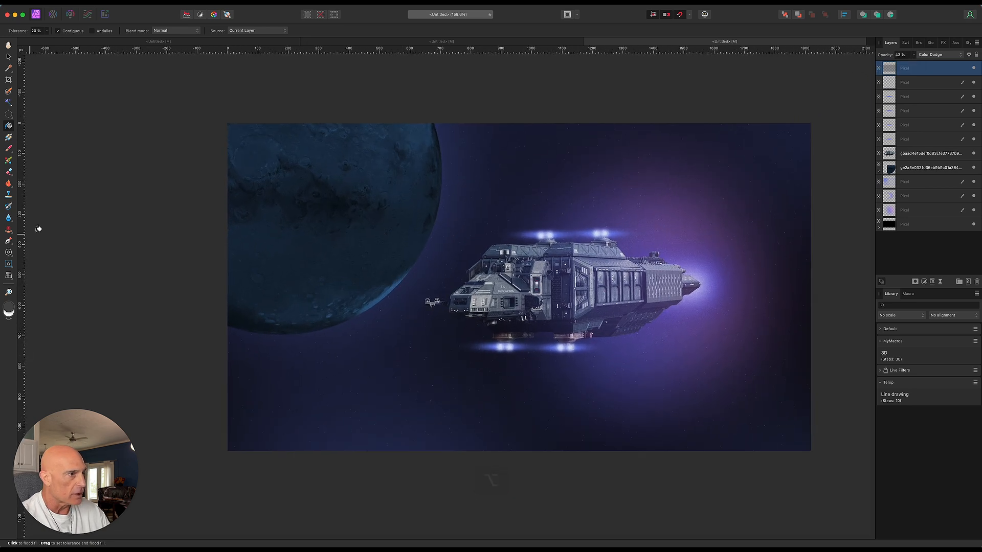